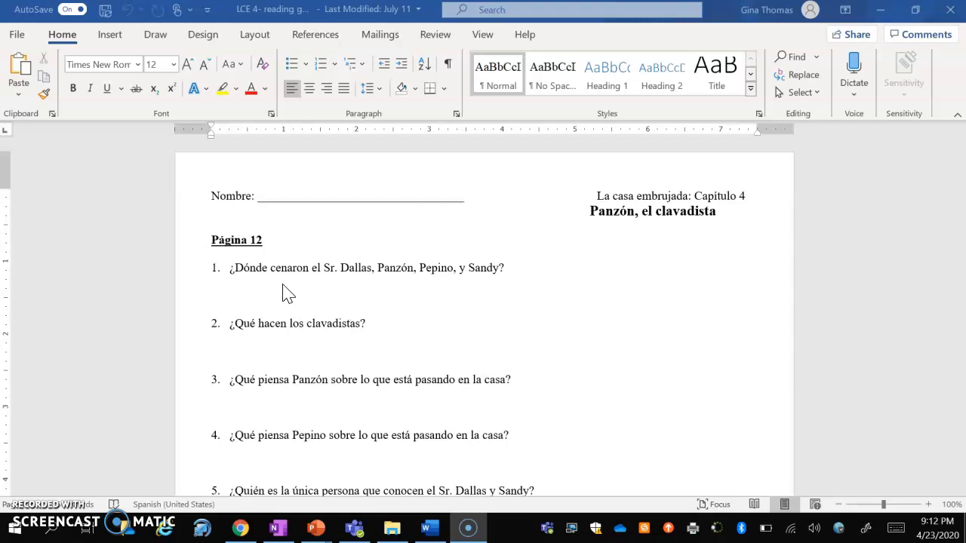
- Copy the reading questions from the Página 12 heading through question 14, and switch to Schoology in Chrome
{"action": "left_click_drag", "start_coordinate": [209, 242], "coordinate": [663, 168]}
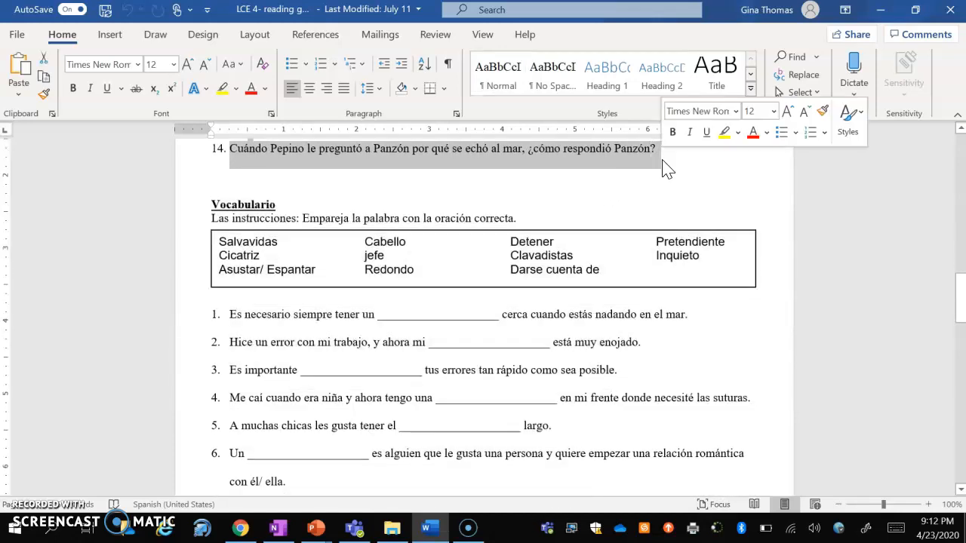
{"action": "left_click", "coordinate": [248, 528]}
- Start a new test/quiz in the Wednesday, April 29 folder and name it La Casa Embrujada Chapter 4 Reading Guide
{"action": "left_click", "coordinate": [248, 181]}
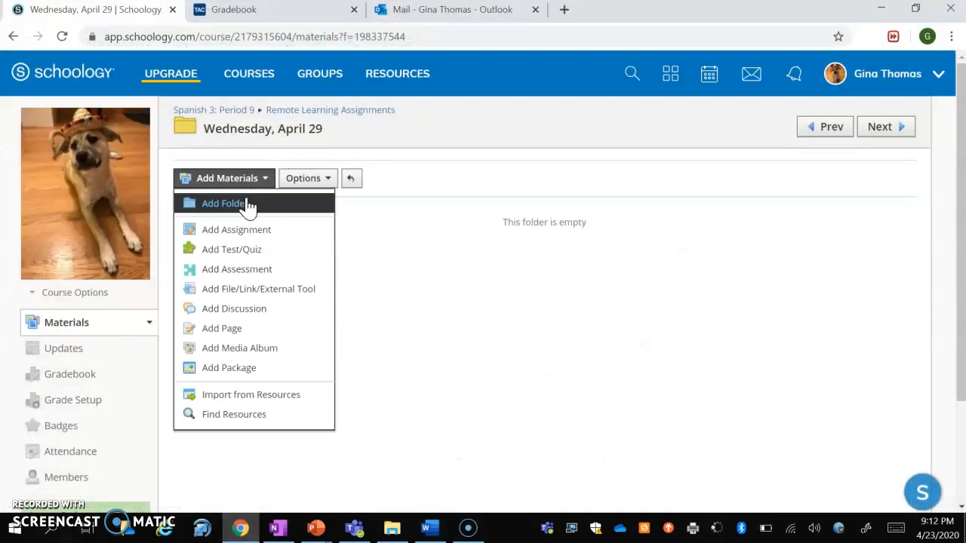
{"action": "left_click", "coordinate": [250, 252]}
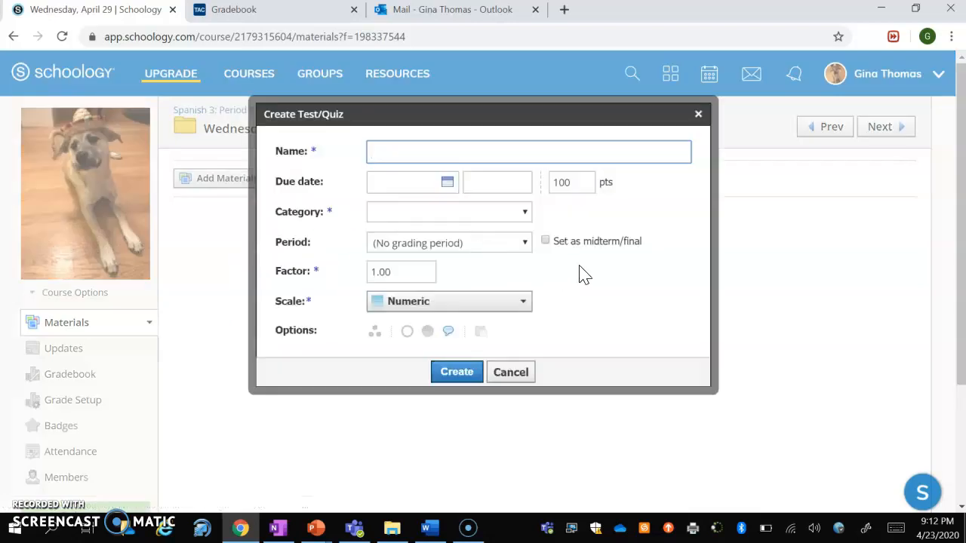
{"action": "type", "text": "Chapter"}
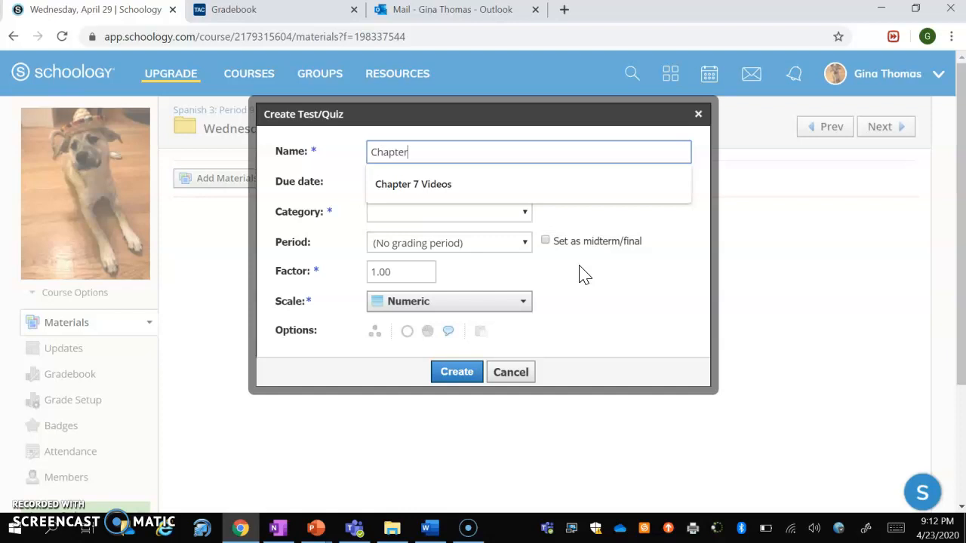
{"action": "key", "text": "BackSpace"}
{"action": "key", "text": "BackSpace"}
{"action": "key", "text": "BackSpace"}
{"action": "key", "text": "BackSpace"}
{"action": "type", "text": "La"}
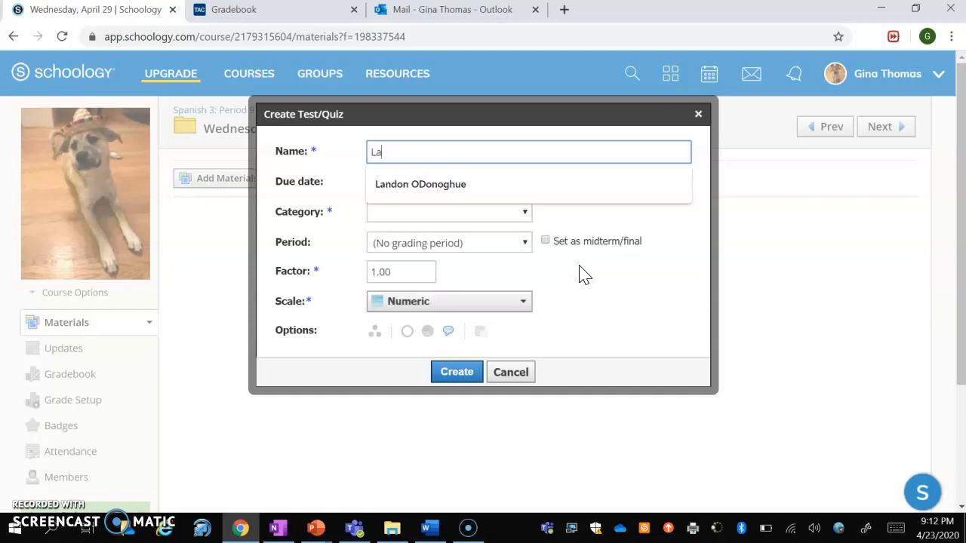
{"action": "type", "text": " Casa Embrujada Chapter 4 Reading Guide"}
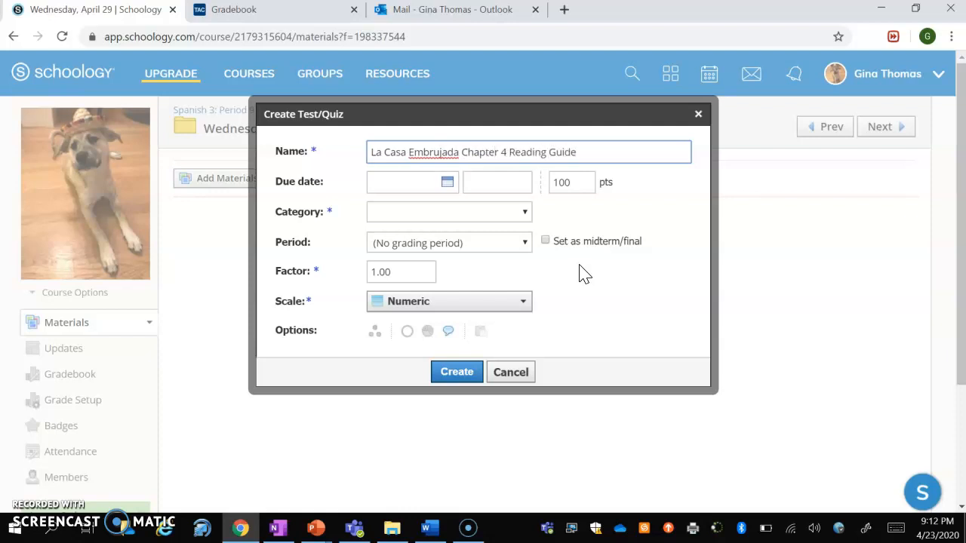
- Set the quiz's point value to 14
{"action": "double_click", "coordinate": [582, 184]}
{"action": "type", "text": "17"}
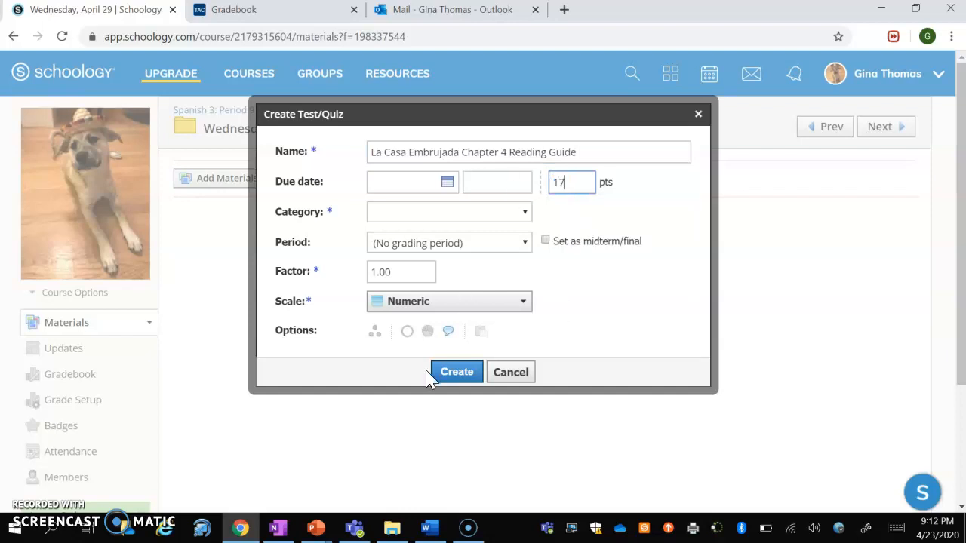
{"action": "left_click", "coordinate": [431, 529]}
{"action": "left_click", "coordinate": [434, 534]}
{"action": "key", "text": "BackSpace"}
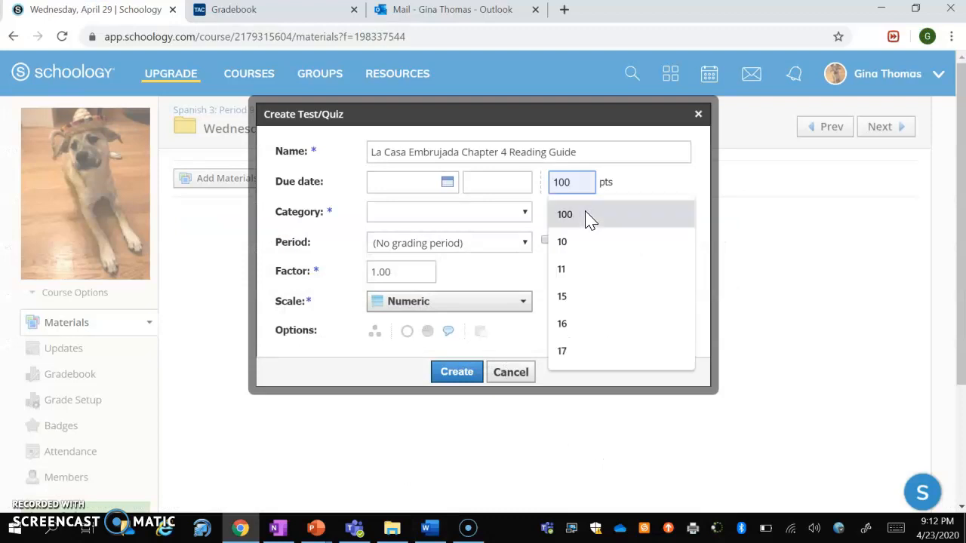
{"action": "type", "text": "14"}
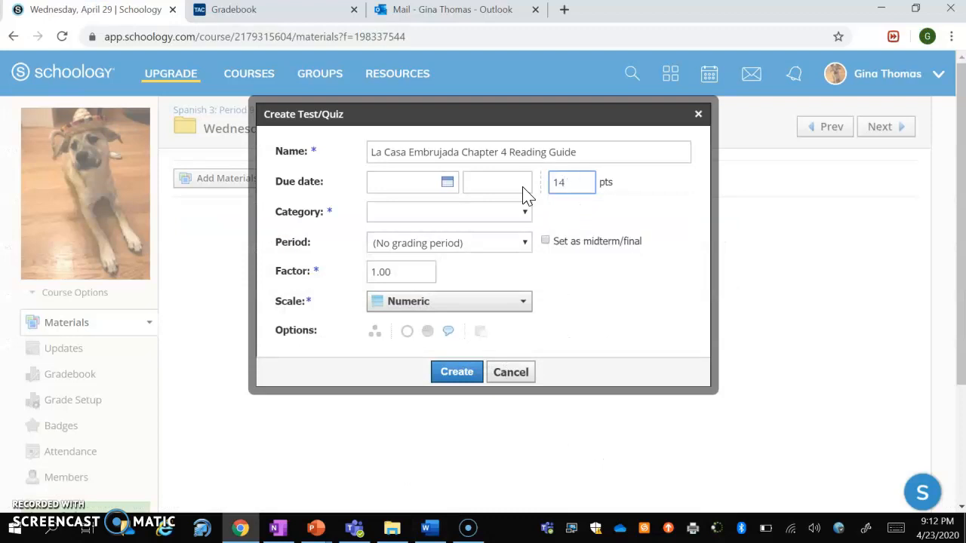
- Set the quiz's due date to 4/29/20 at 03:00PM
{"action": "left_click", "coordinate": [424, 194]}
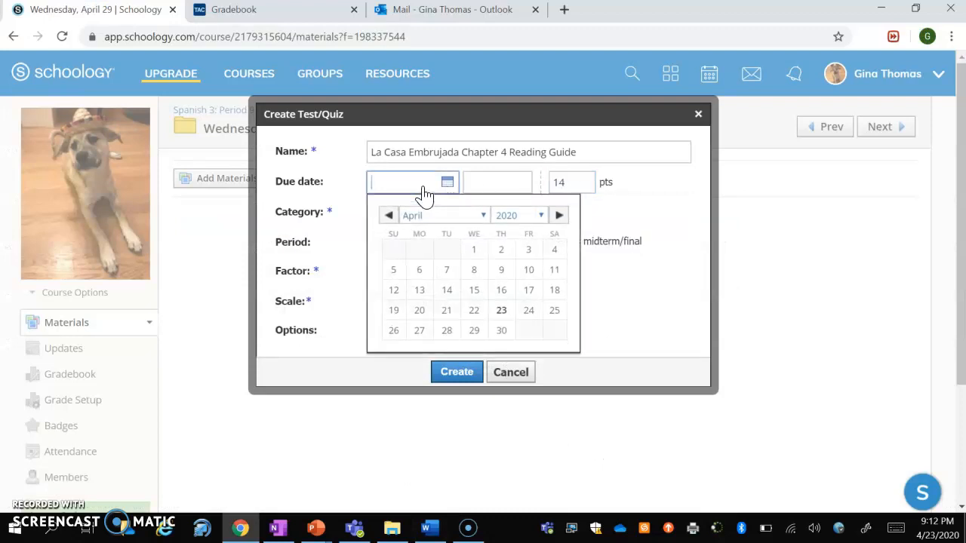
{"action": "left_click", "coordinate": [475, 336]}
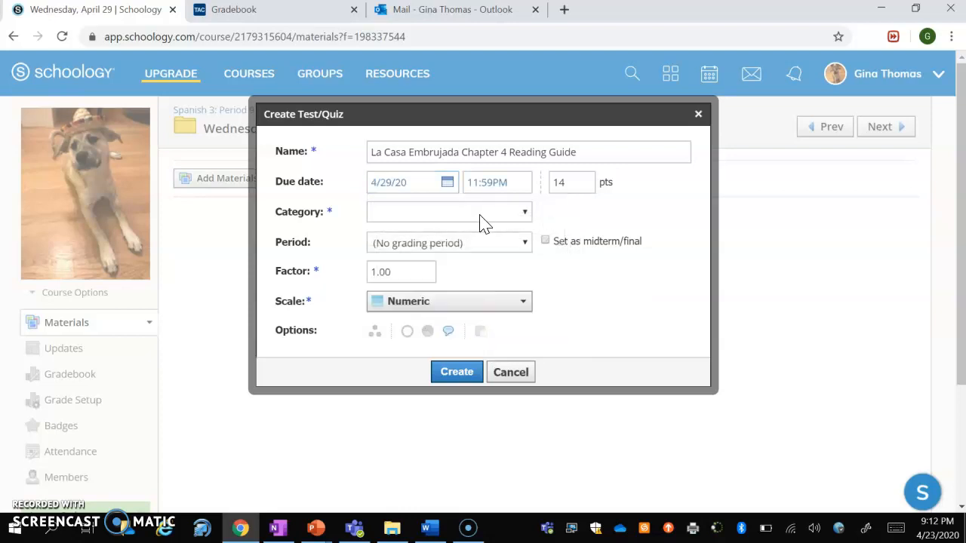
{"action": "double_click", "coordinate": [471, 187]}
{"action": "type", "text": "3"}
{"action": "left_click", "coordinate": [489, 190]}
- Assign the quiz to the Remote Learning category and create it
{"action": "left_click", "coordinate": [491, 211]}
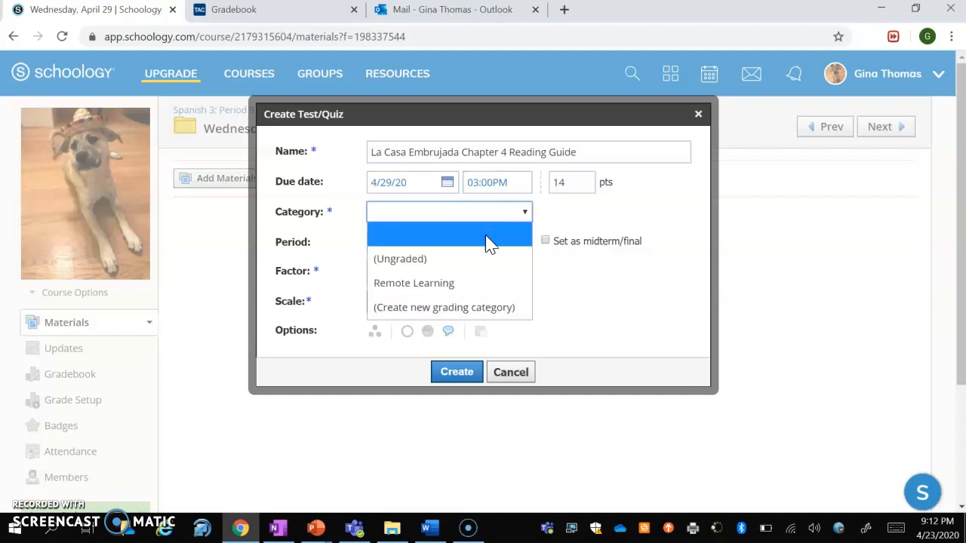
{"action": "left_click", "coordinate": [487, 285]}
{"action": "left_click", "coordinate": [457, 372]}
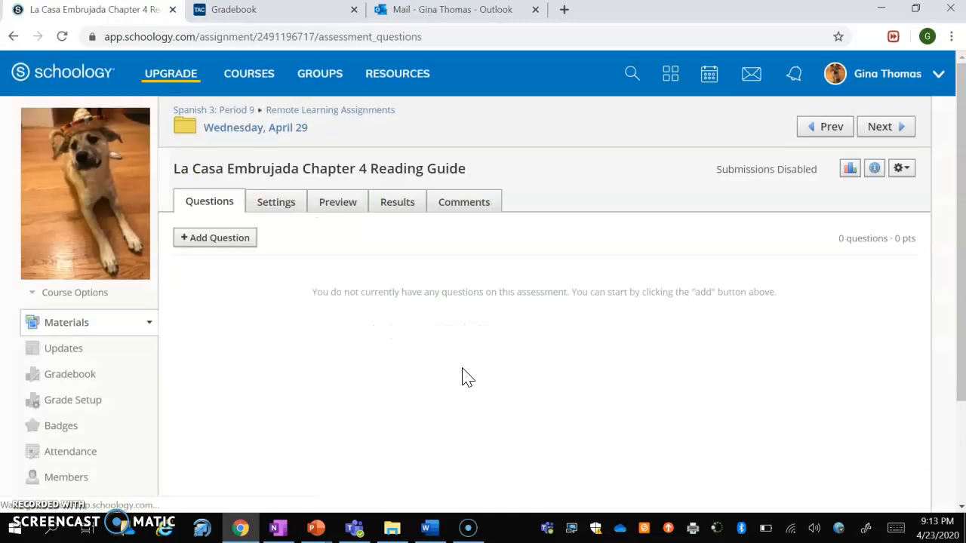
- Add a Fill in the Blank question to the quiz and paste the copied reading questions into its text
{"action": "left_click", "coordinate": [229, 239]}
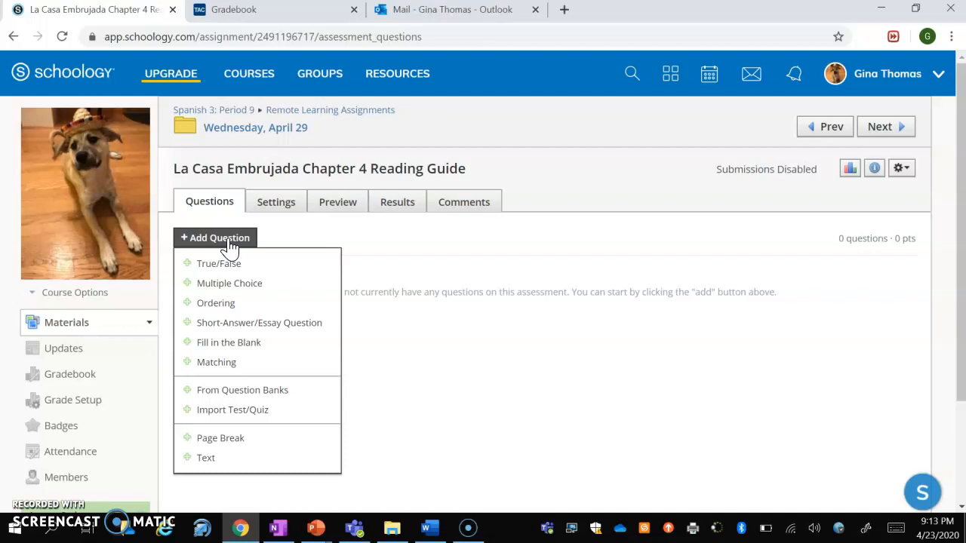
{"action": "left_click", "coordinate": [283, 343]}
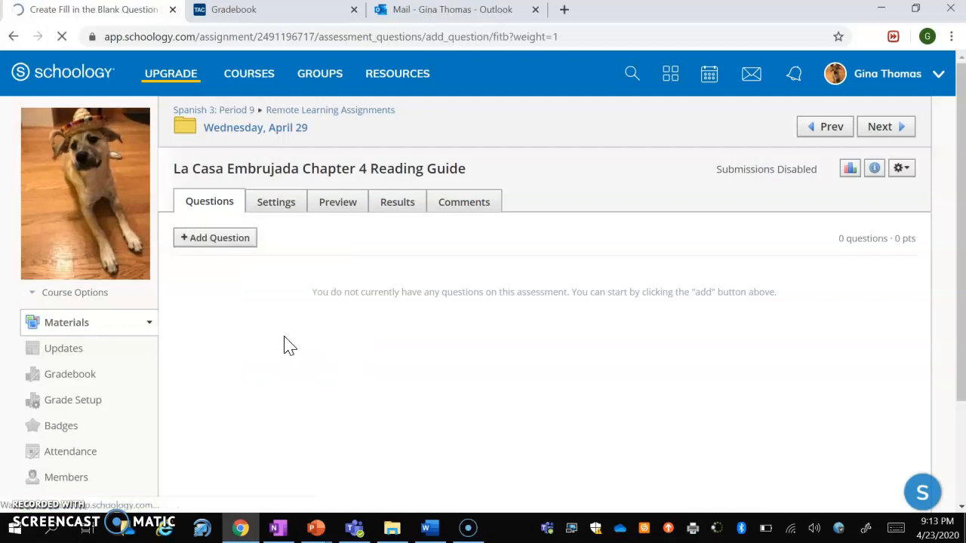
{"action": "left_click", "coordinate": [266, 276]}
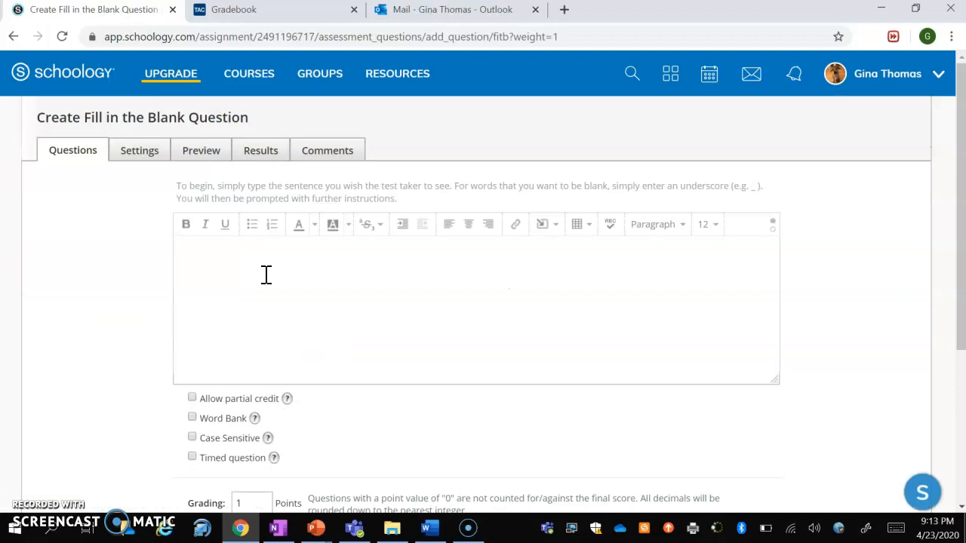
{"action": "key", "text": "ctrl+v"}
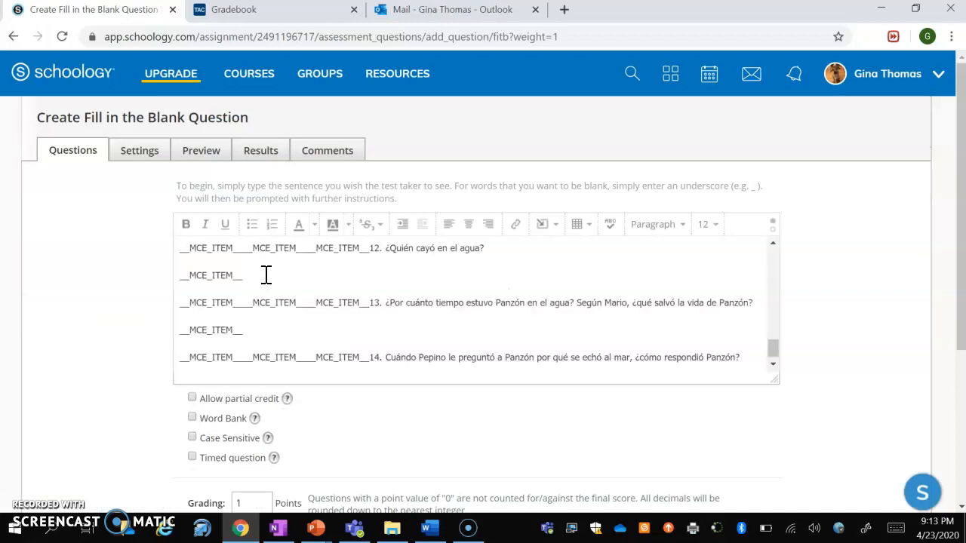
- Replace the stray MCE_ITEM placeholders and number before the first question with "____1."
{"action": "scroll", "coordinate": [347, 301], "scroll_direction": "up", "scroll_amount": 15}
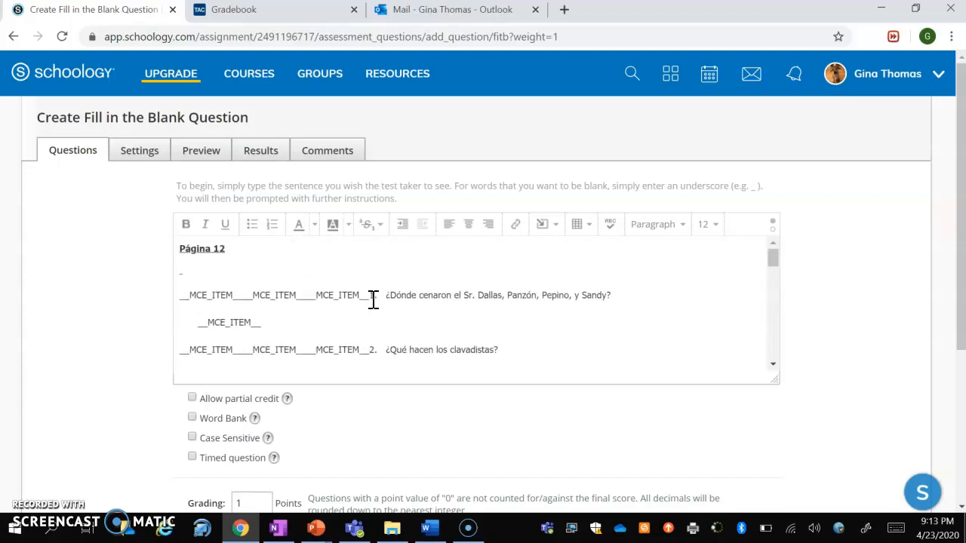
{"action": "left_click_drag", "start_coordinate": [372, 299], "coordinate": [146, 276]}
{"action": "key", "text": "BackSpace"}
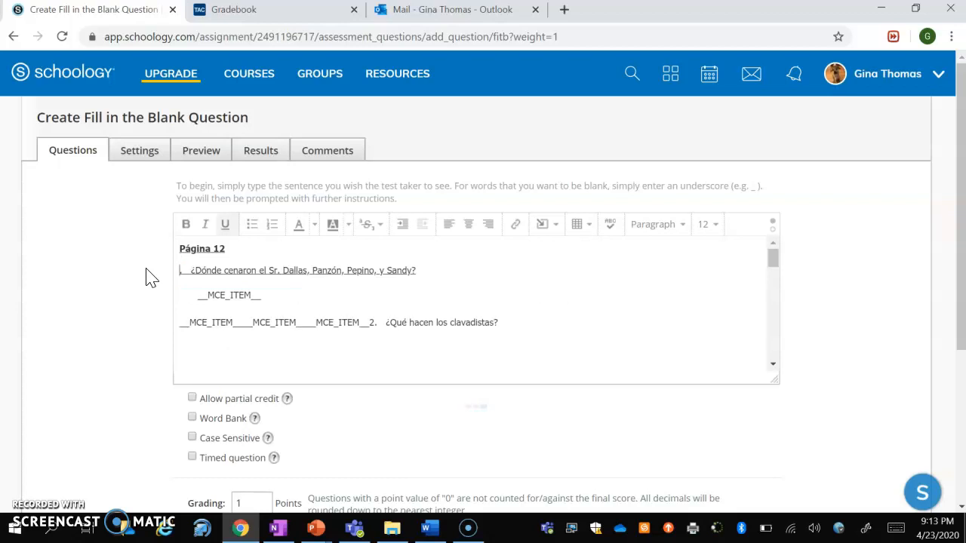
{"action": "type", "text": "____1."}
- Delete the MCE_ITEM placeholders and extra line breaks before questions 2 and 3
{"action": "left_click_drag", "start_coordinate": [370, 325], "coordinate": [184, 300]}
{"action": "key", "text": "BackSpace"}
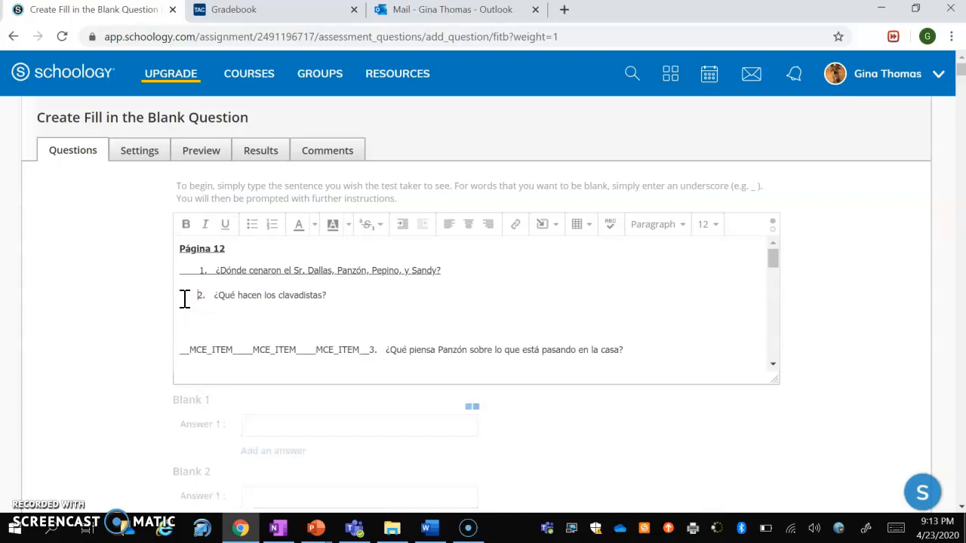
{"action": "left_click_drag", "start_coordinate": [372, 352], "coordinate": [166, 313]}
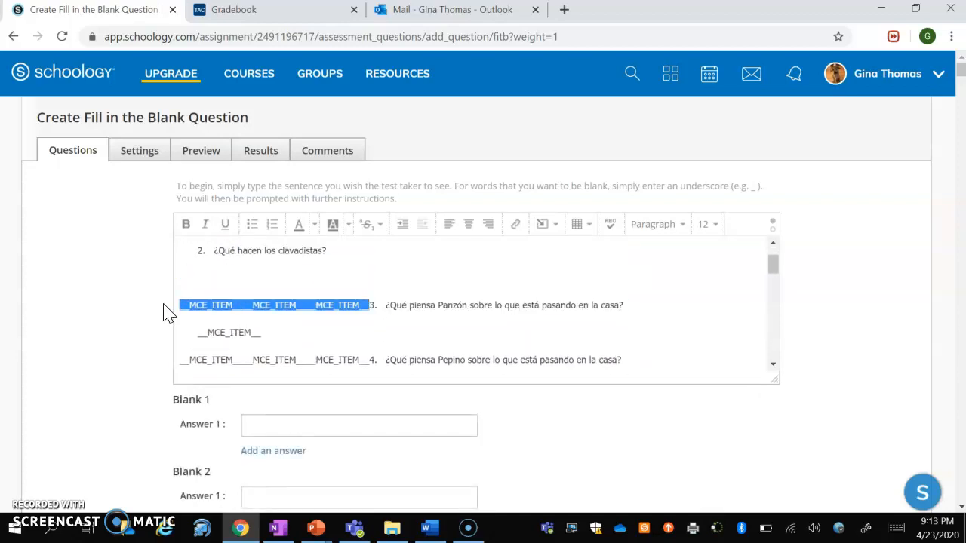
{"action": "key", "text": "BackSpace"}
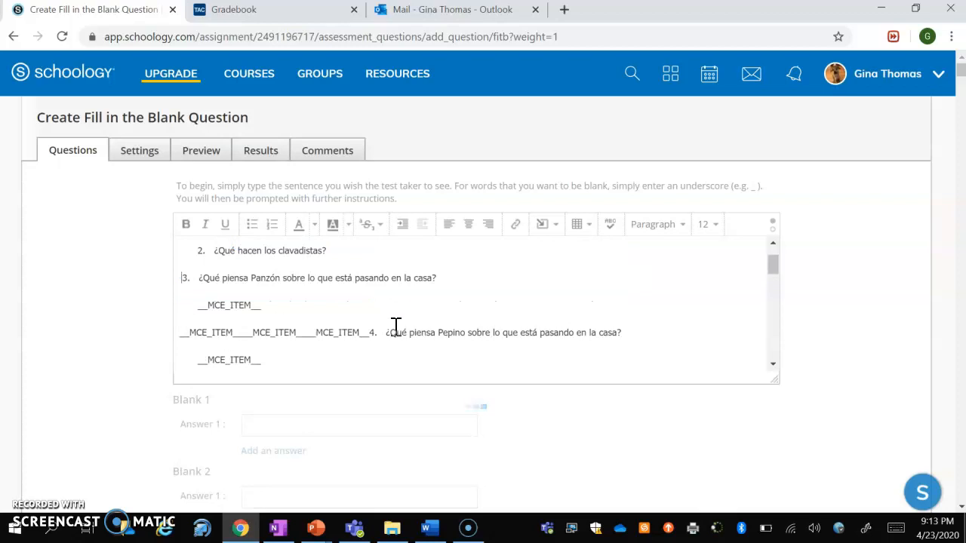
- Delete the MCE_ITEM placeholders before questions 4 and 5, keeping each question on its own line
{"action": "left_click_drag", "start_coordinate": [372, 338], "coordinate": [174, 317]}
{"action": "key", "text": "BackSpace"}
{"action": "key", "text": "BackSpace"}
{"action": "key", "text": "Return"}
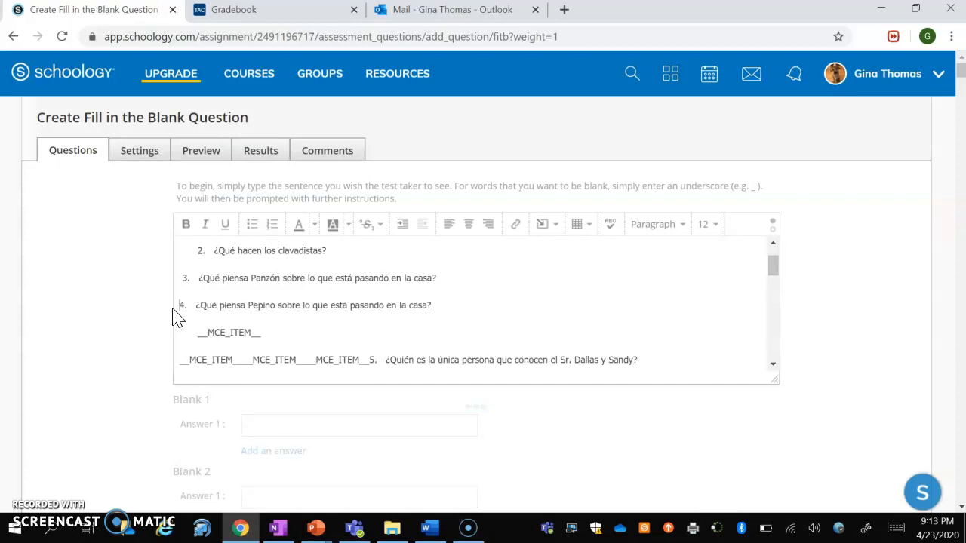
{"action": "left_click_drag", "start_coordinate": [370, 362], "coordinate": [173, 334]}
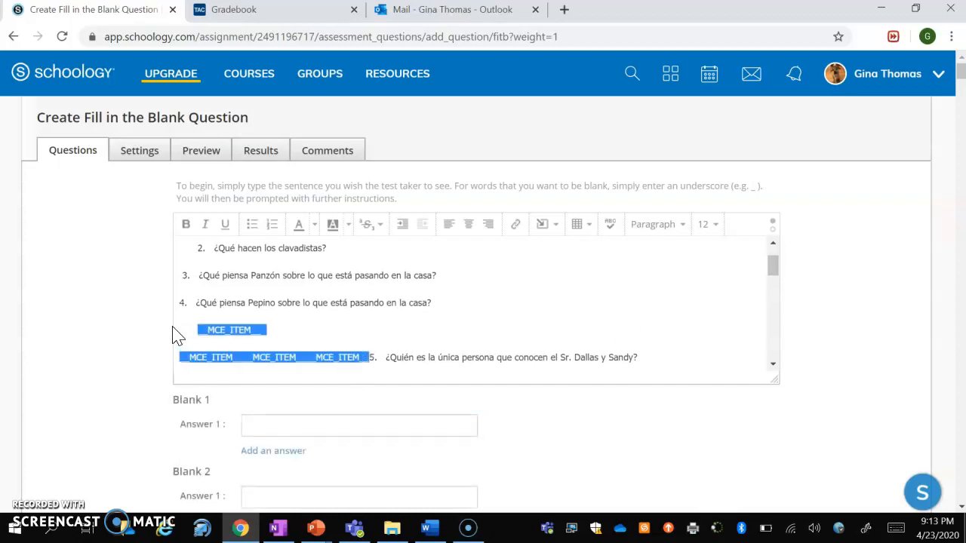
{"action": "key", "text": "BackSpace"}
{"action": "key", "text": "BackSpace"}
{"action": "key", "text": "Return"}
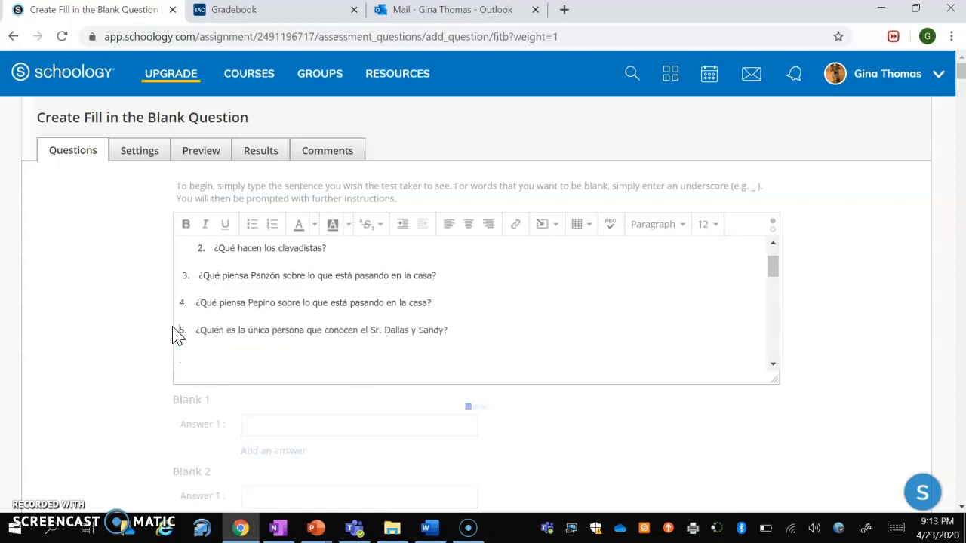
- Remove the empty line above the Página 14 heading and the MCE_ITEM placeholders before question 6
{"action": "scroll", "coordinate": [181, 331], "scroll_direction": "down", "scroll_amount": 2}
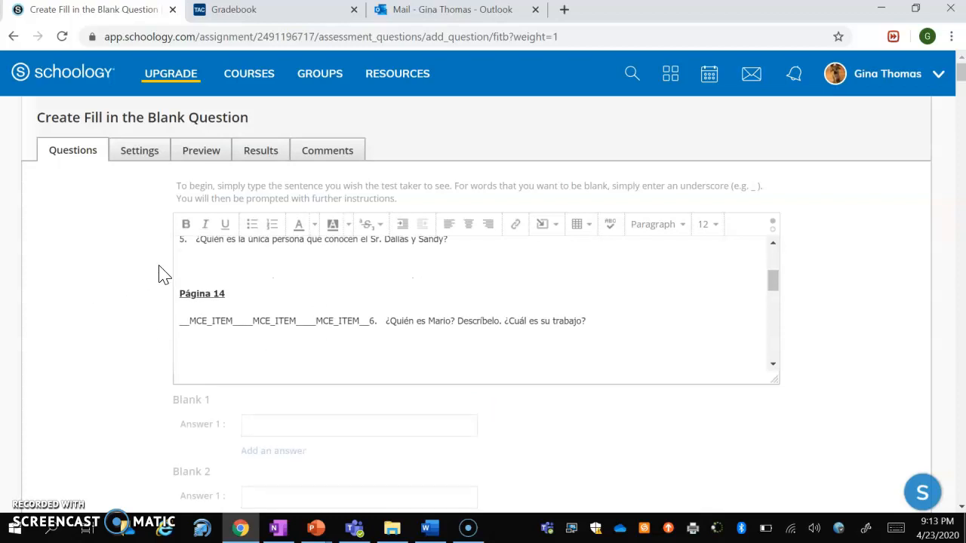
{"action": "key", "text": "BackSpace"}
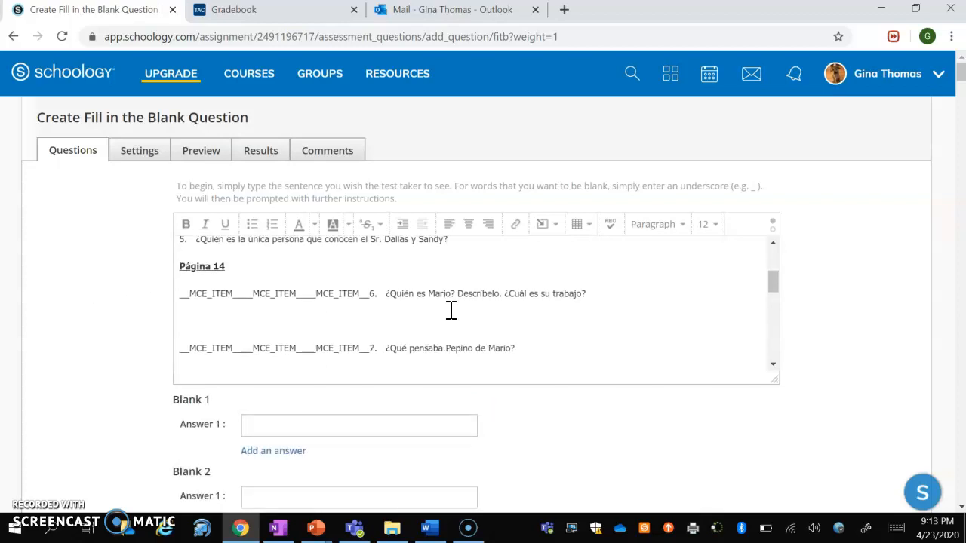
{"action": "left_click_drag", "start_coordinate": [369, 296], "coordinate": [168, 306]}
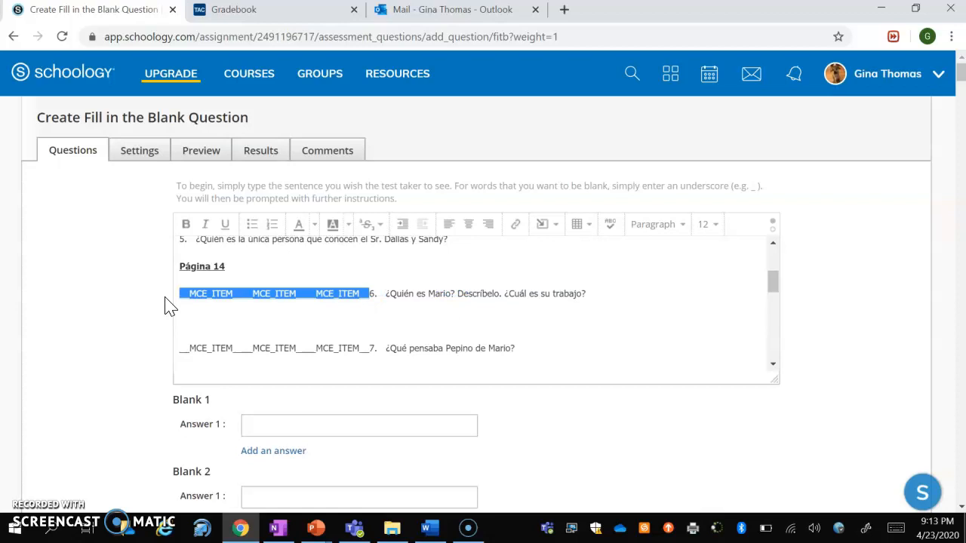
{"action": "key", "text": "BackSpace"}
{"action": "key", "text": "BackSpace"}
{"action": "key", "text": "Return"}
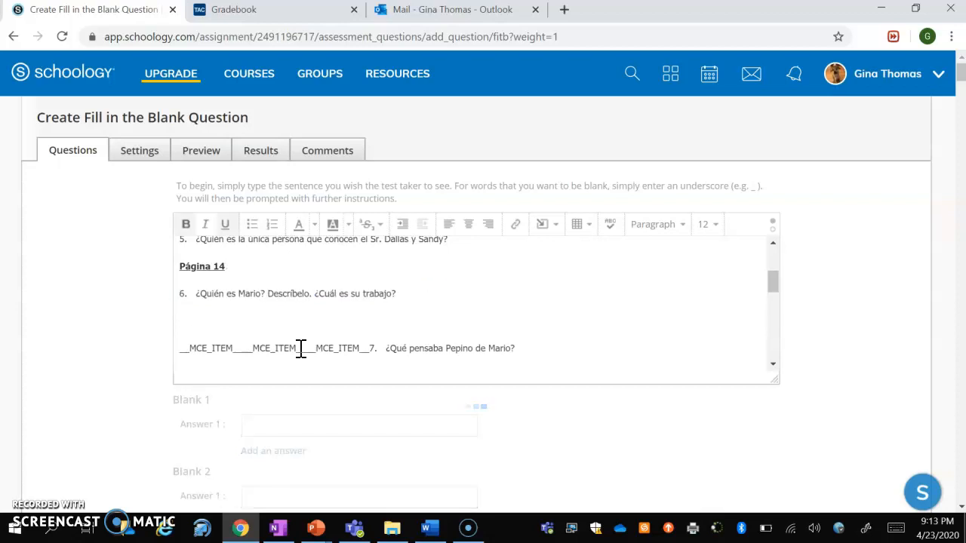
- Delete the MCE_ITEM placeholders and empty lines before questions 7 and 8
{"action": "left_click_drag", "start_coordinate": [370, 350], "coordinate": [166, 332]}
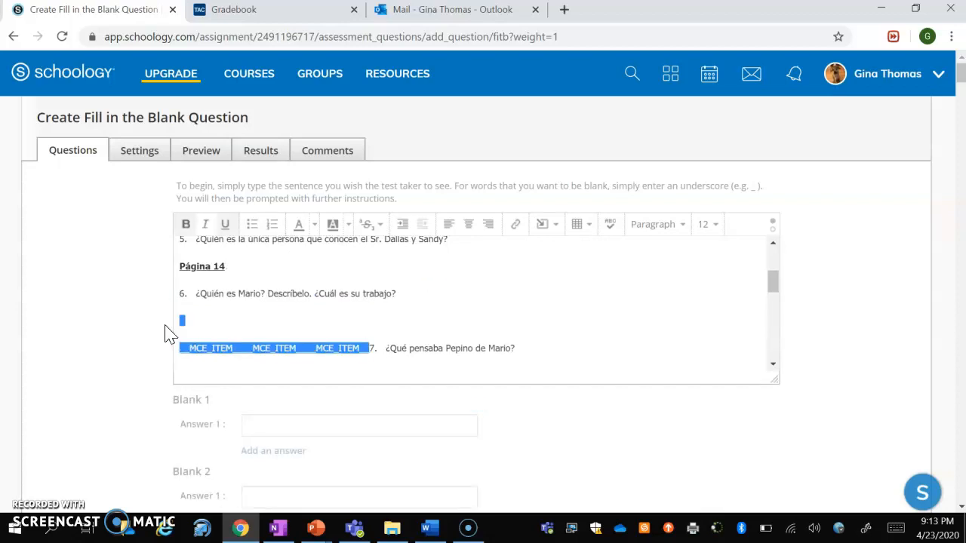
{"action": "key", "text": "BackSpace"}
{"action": "scroll", "coordinate": [472, 309], "scroll_direction": "down", "scroll_amount": 1}
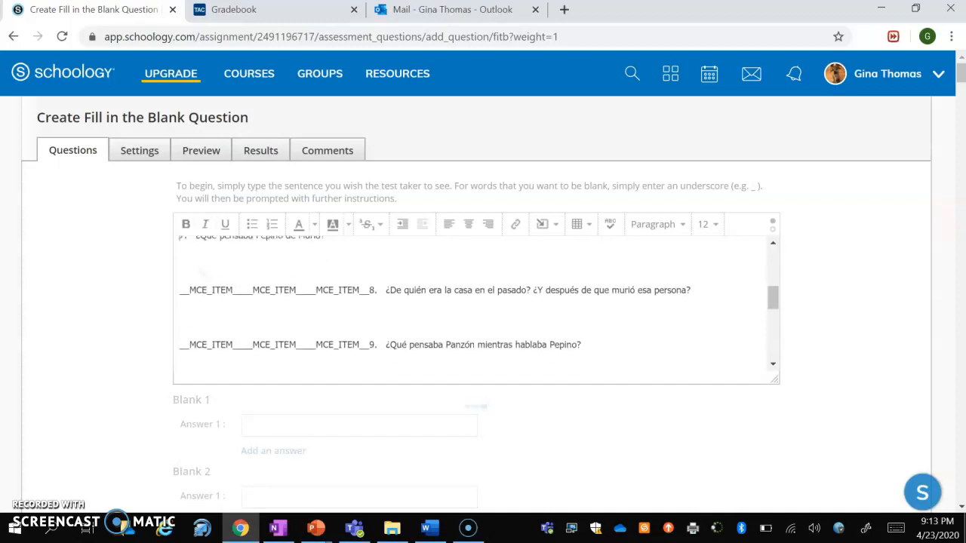
{"action": "left_click_drag", "start_coordinate": [369, 284], "coordinate": [156, 276]}
{"action": "key", "text": "BackSpace"}
{"action": "key", "text": "BackSpace"}
{"action": "key", "text": "BackSpace"}
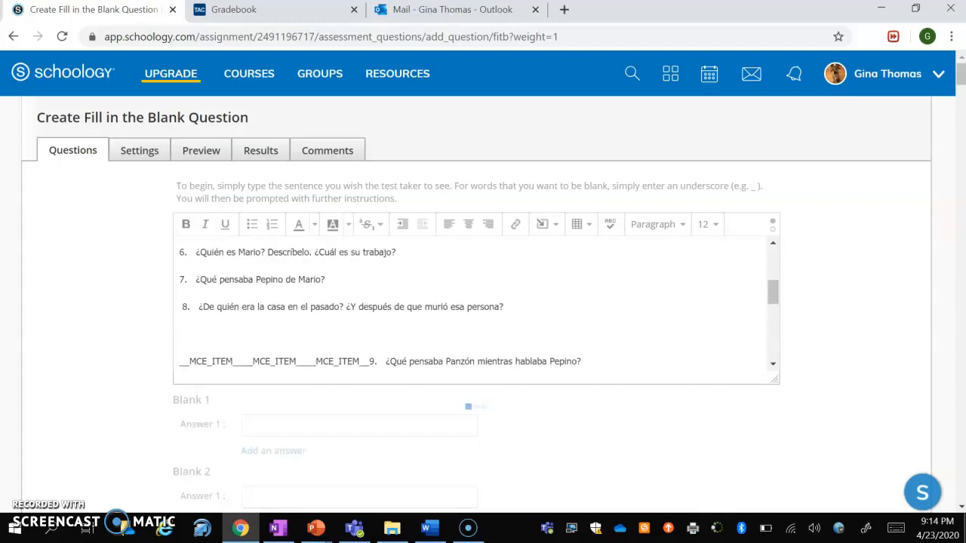
- Delete the MCE_ITEM placeholders and empty lines before questions 9 and 10
{"action": "scroll", "coordinate": [473, 309], "scroll_direction": "down", "scroll_amount": 1}
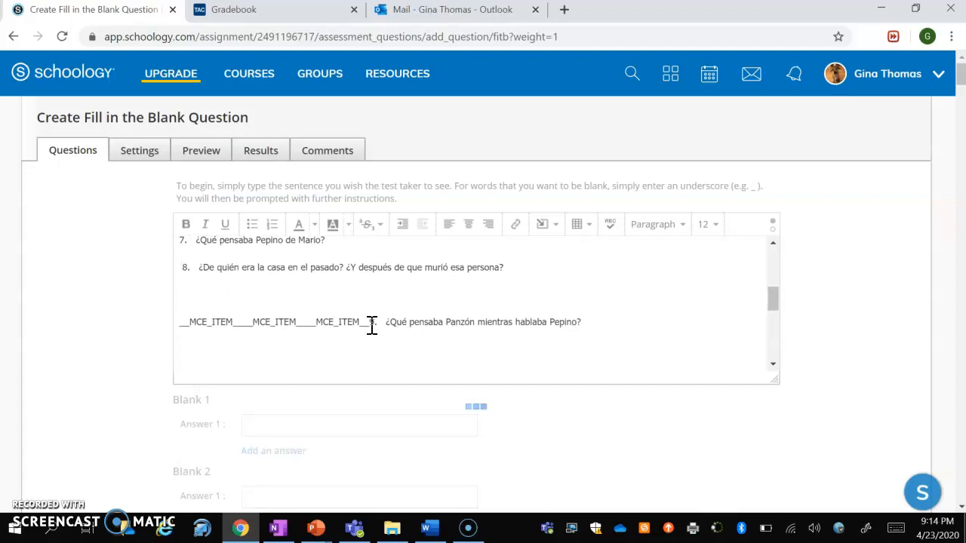
{"action": "left_click_drag", "start_coordinate": [373, 324], "coordinate": [171, 324]}
{"action": "key", "text": "BackSpace"}
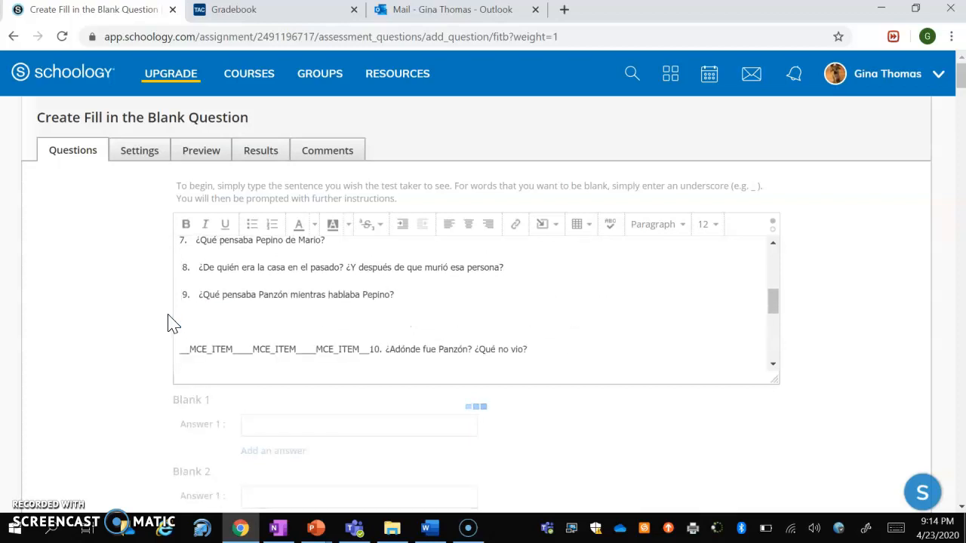
{"action": "left_click", "coordinate": [373, 350]}
{"action": "left_click_drag", "start_coordinate": [372, 355], "coordinate": [116, 346]}
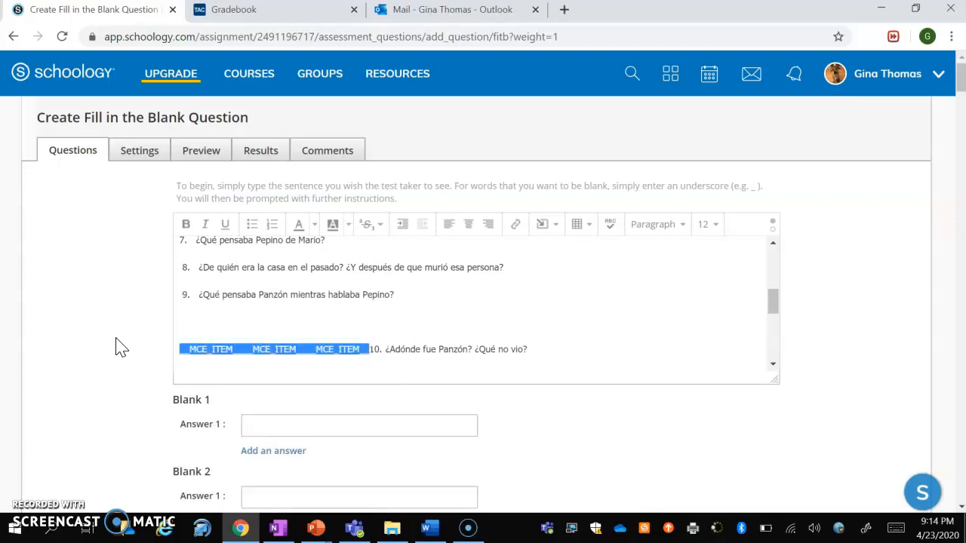
{"action": "key", "text": "BackSpace"}
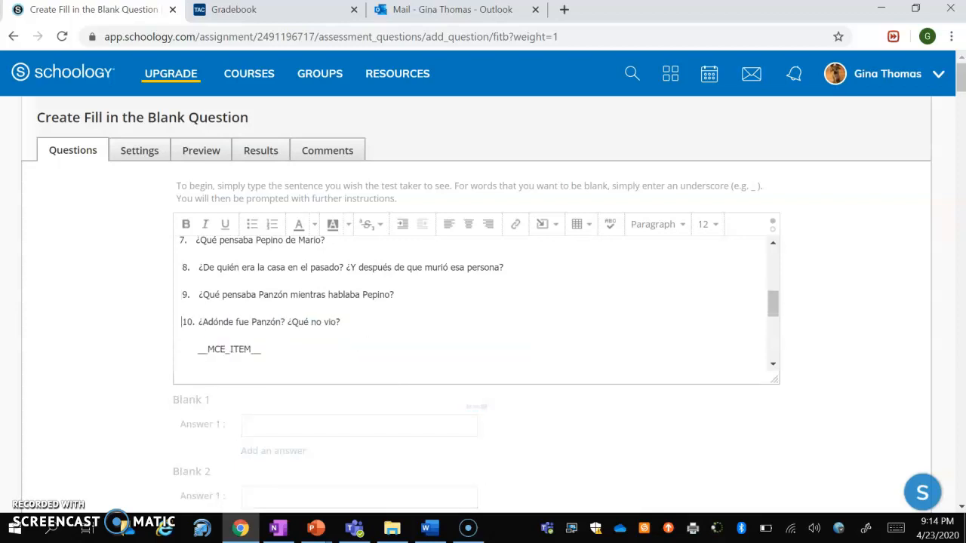
- Remove the MCE_ITEM line above the Página 15 heading and the placeholders before question 11
{"action": "scroll", "coordinate": [271, 319], "scroll_direction": "down", "scroll_amount": 1}
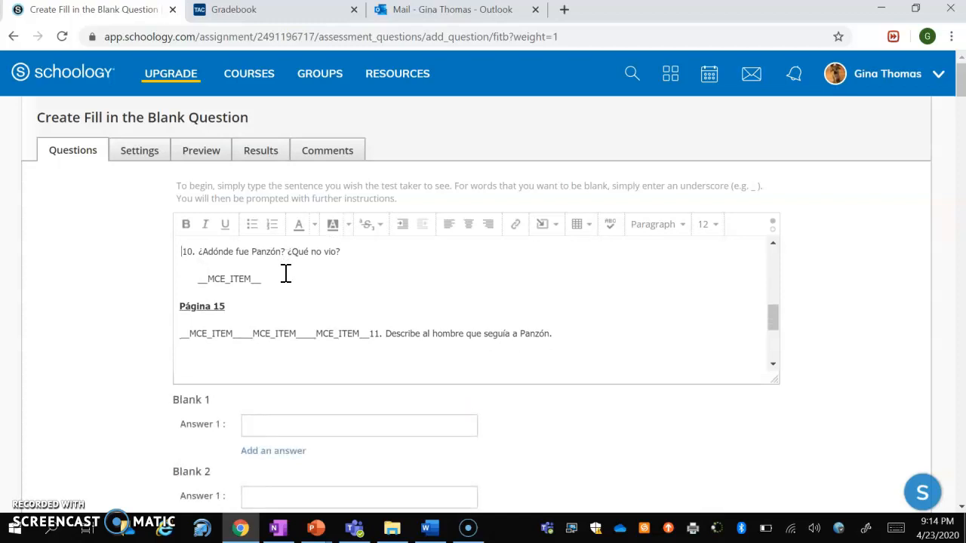
{"action": "left_click_drag", "start_coordinate": [284, 273], "coordinate": [176, 289]}
{"action": "key", "text": "BackSpace"}
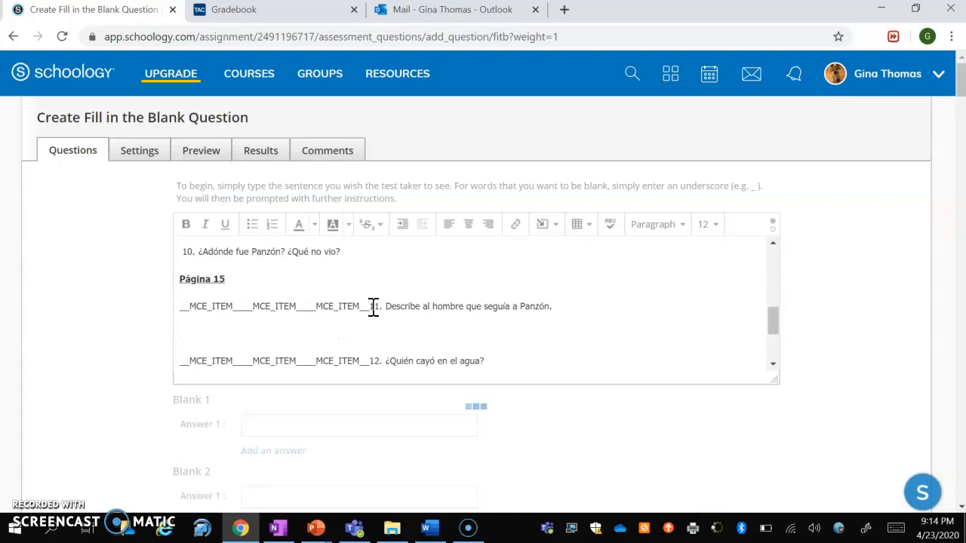
{"action": "left_click_drag", "start_coordinate": [370, 306], "coordinate": [166, 313]}
{"action": "key", "text": "BackSpace"}
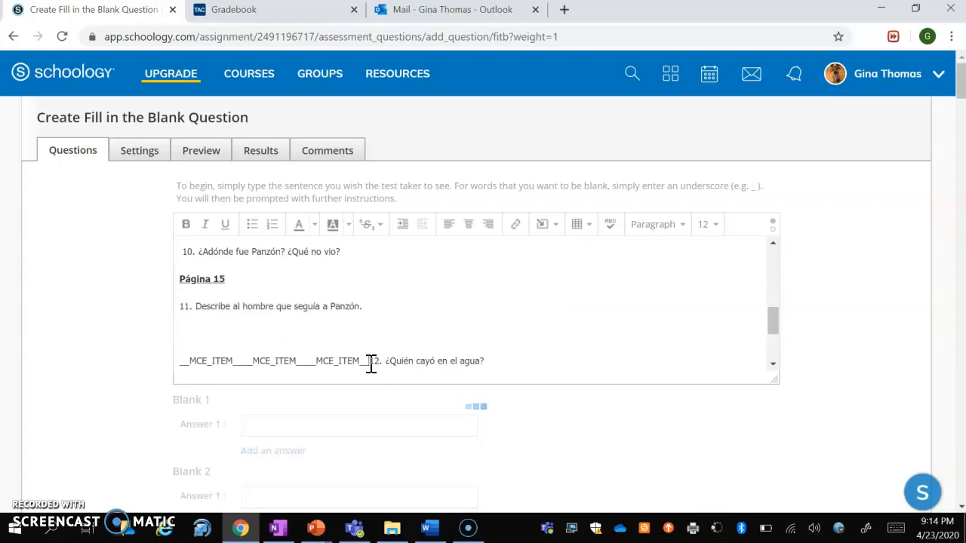
- Delete the MCE_ITEM placeholders, empty line and leading space before question 12
{"action": "left_click_drag", "start_coordinate": [371, 363], "coordinate": [179, 351]}
{"action": "key", "text": "BackSpace"}
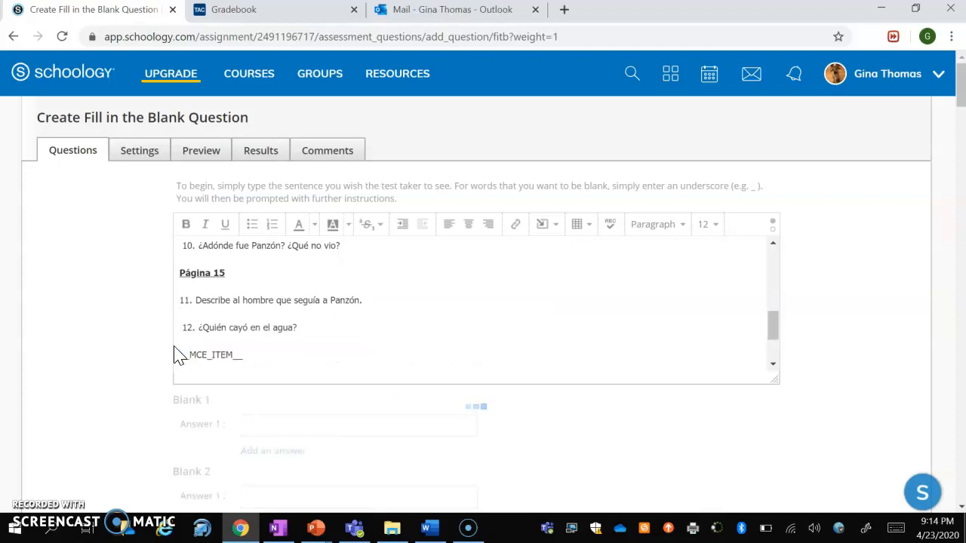
{"action": "key", "text": "Right"}
{"action": "key", "text": "BackSpace"}
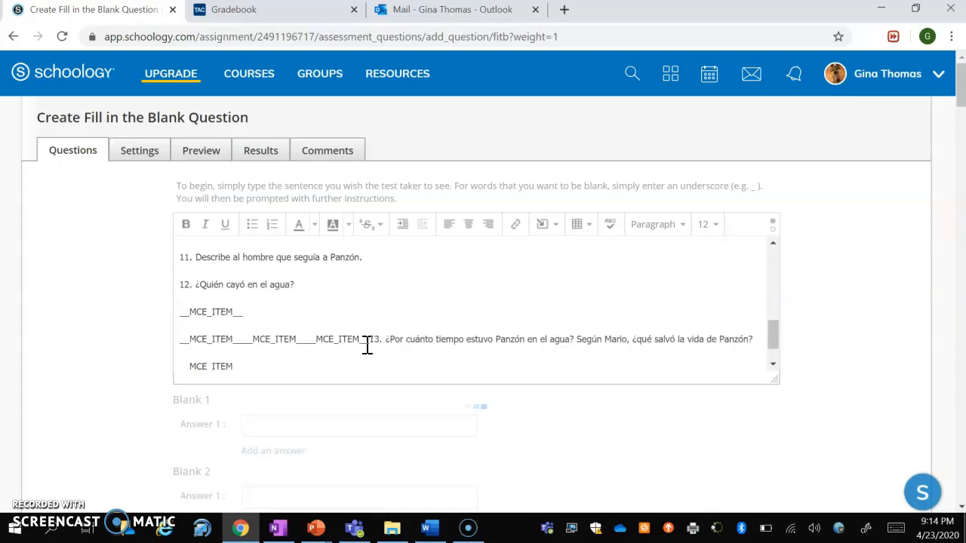
- Delete the MCE_ITEM placeholders and placeholder lines before questions 13 and 14
{"action": "left_click_drag", "start_coordinate": [372, 340], "coordinate": [167, 331]}
{"action": "key", "text": "BackSpace"}
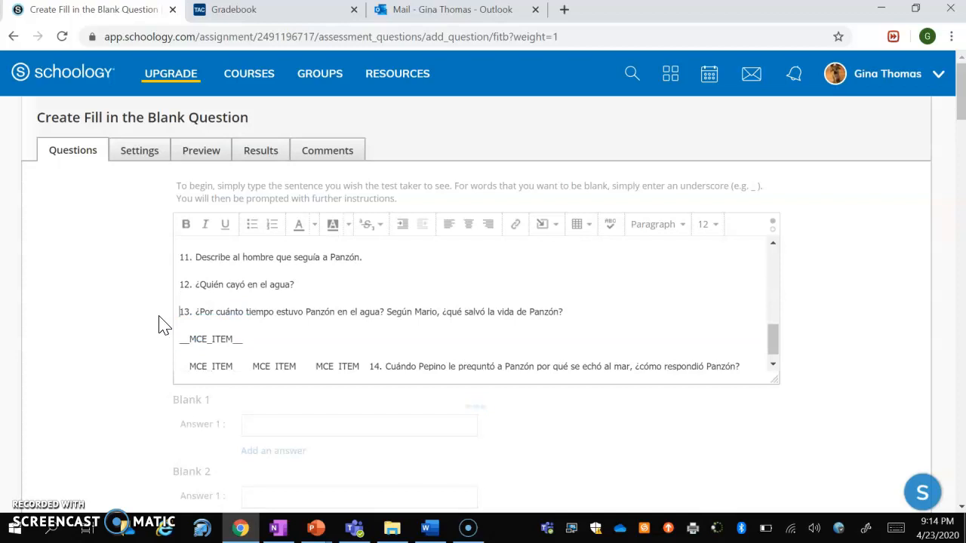
{"action": "left_click_drag", "start_coordinate": [369, 370], "coordinate": [142, 336]}
{"action": "key", "text": "BackSpace"}
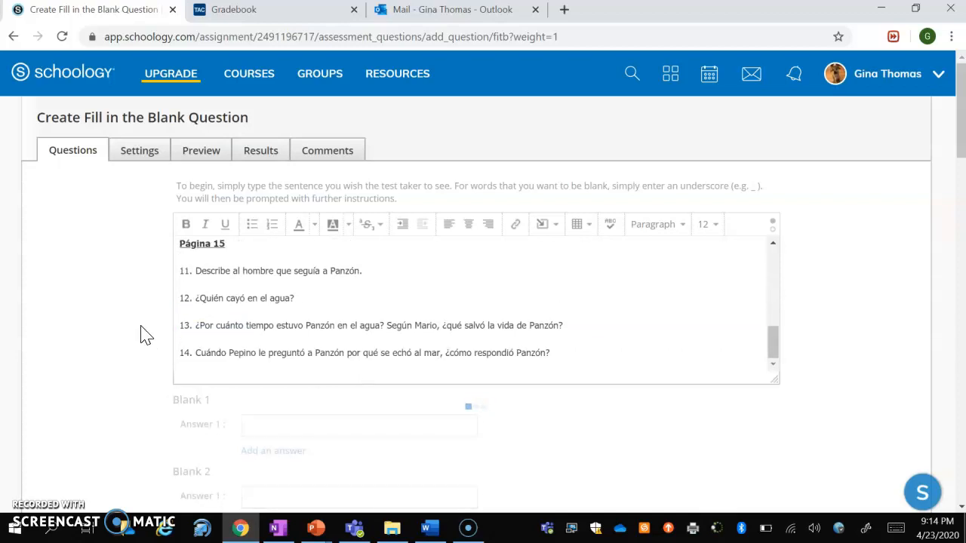
- Remove the leading indentation from questions 2 and 3 under Página 12
{"action": "scroll", "coordinate": [468, 252], "scroll_direction": "down", "scroll_amount": 1}
{"action": "scroll", "coordinate": [467, 252], "scroll_direction": "up", "scroll_amount": 3}
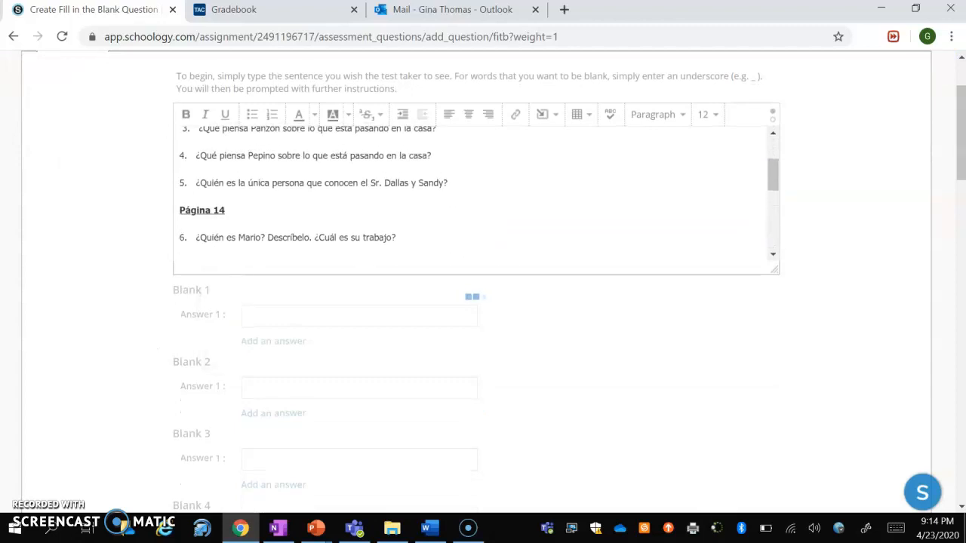
{"action": "scroll", "coordinate": [475, 200], "scroll_direction": "up", "scroll_amount": 2}
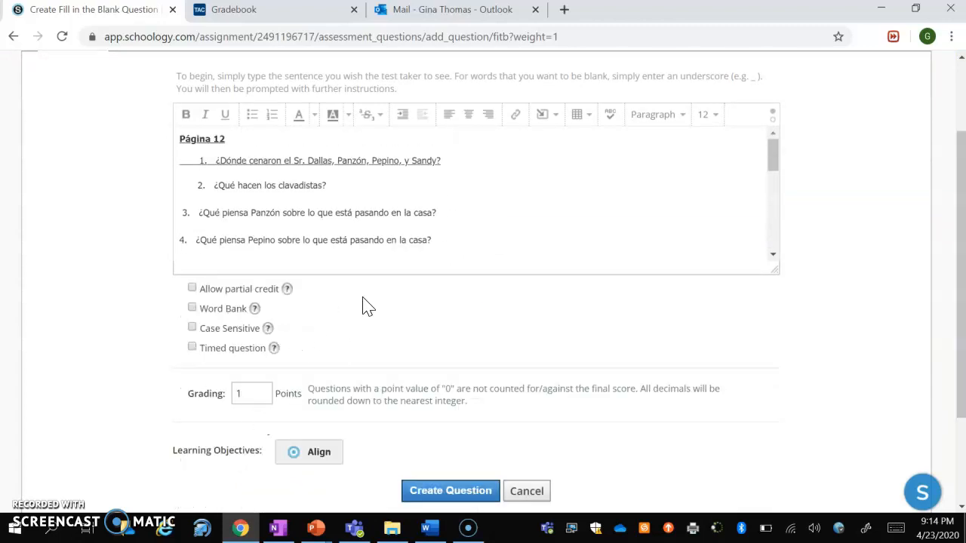
{"action": "scroll", "coordinate": [327, 306], "scroll_direction": "up", "scroll_amount": 1}
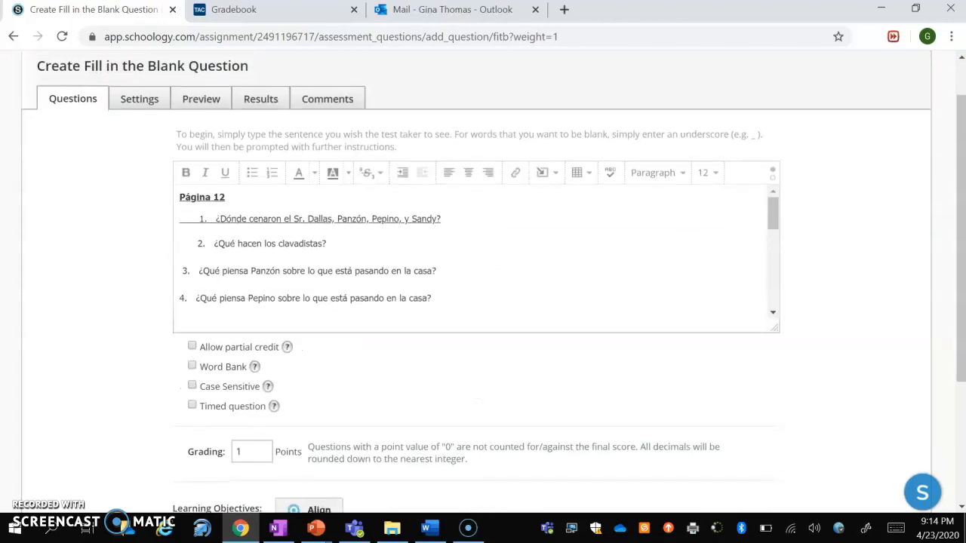
{"action": "left_click", "coordinate": [198, 244]}
{"action": "key", "text": "BackSpace"}
{"action": "key", "text": "ctrl+z"}
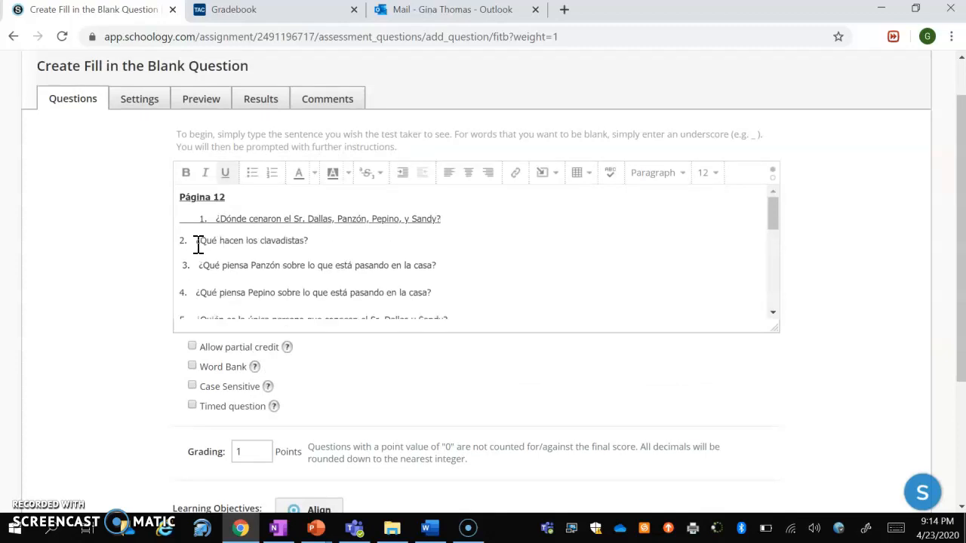
{"action": "key", "text": "ctrl+z"}
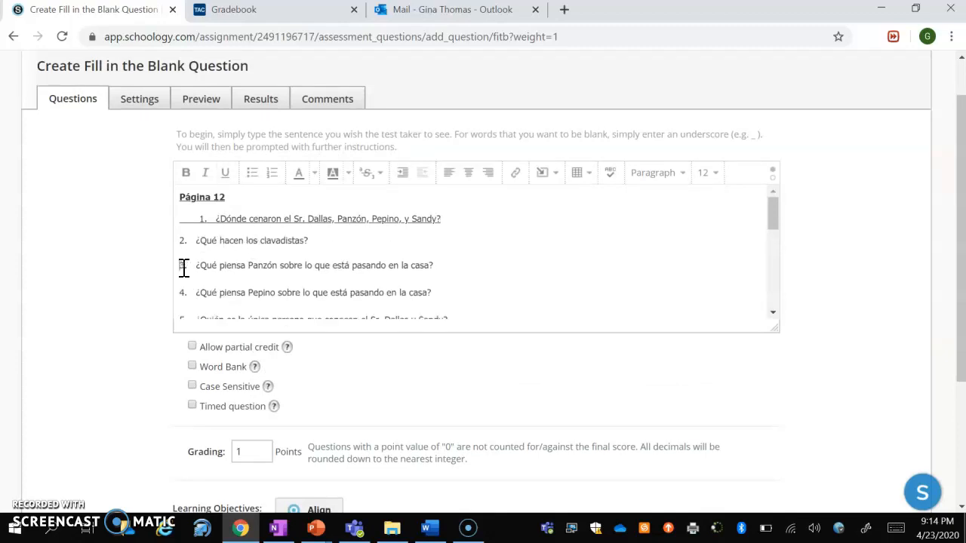
- Remove the underline and the leading spaces from question 1 under Página 12
{"action": "left_click_drag", "start_coordinate": [452, 217], "coordinate": [167, 231]}
{"action": "left_click", "coordinate": [224, 173]}
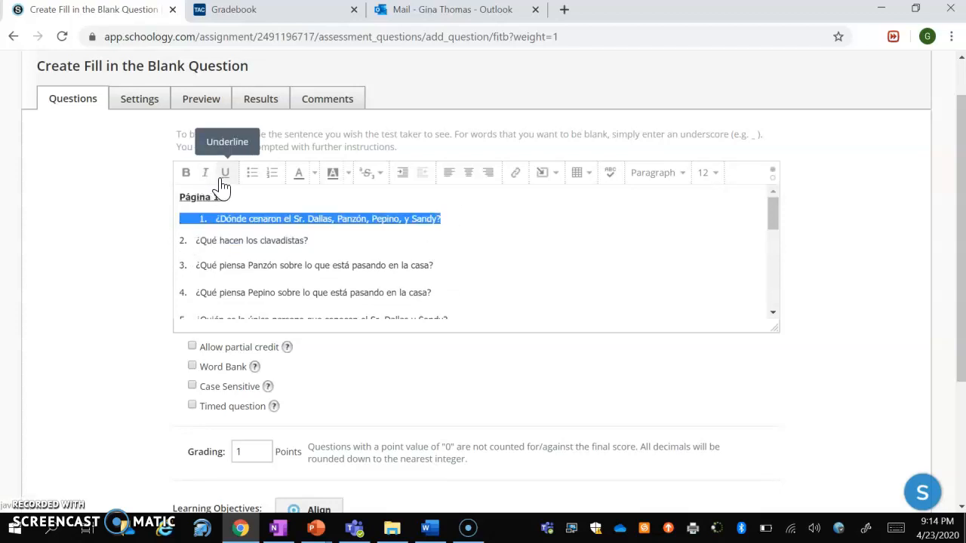
{"action": "left_click", "coordinate": [201, 219]}
{"action": "key", "text": "BackSpace"}
{"action": "key", "text": "BackSpace"}
{"action": "key", "text": "BackSpace"}
{"action": "key", "text": "BackSpace"}
{"action": "key", "text": "BackSpace"}
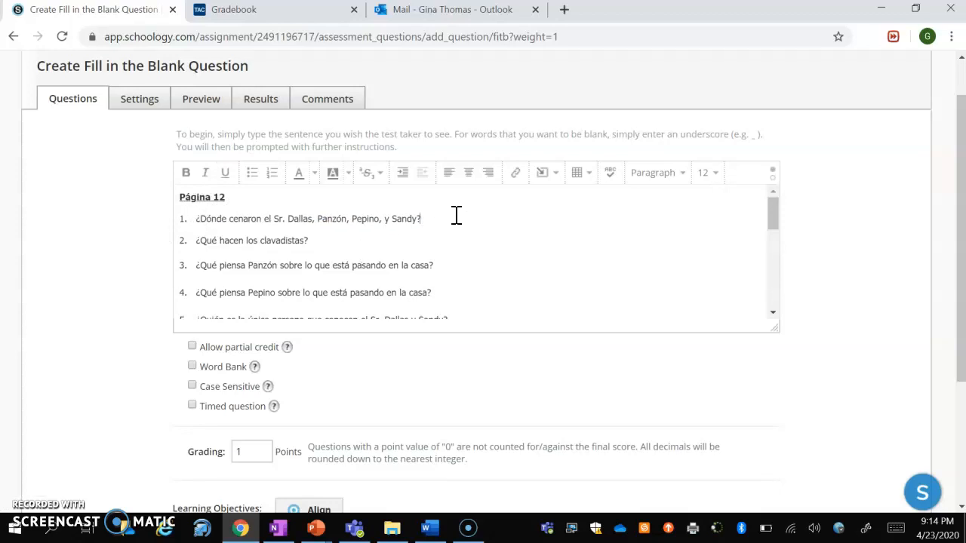
- Add an underscore blank at the end of questions 1 through 4
{"action": "type", "text": "_"}
{"action": "left_click", "coordinate": [395, 240]}
{"action": "type", "text": "__"}
{"action": "left_click", "coordinate": [450, 294]}
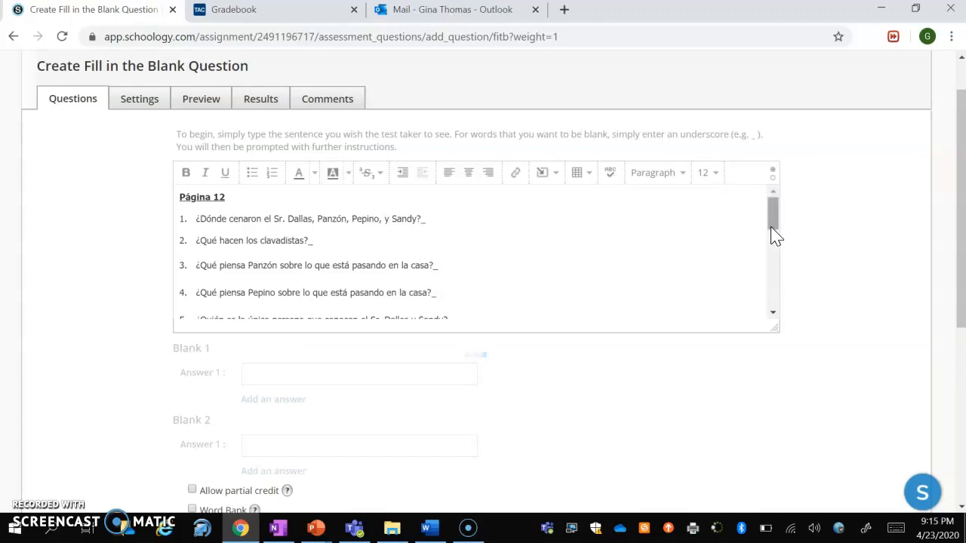
- Add an underscore blank at the end of questions 5, 6 and 7
{"action": "left_click_drag", "start_coordinate": [772, 233], "coordinate": [780, 256]}
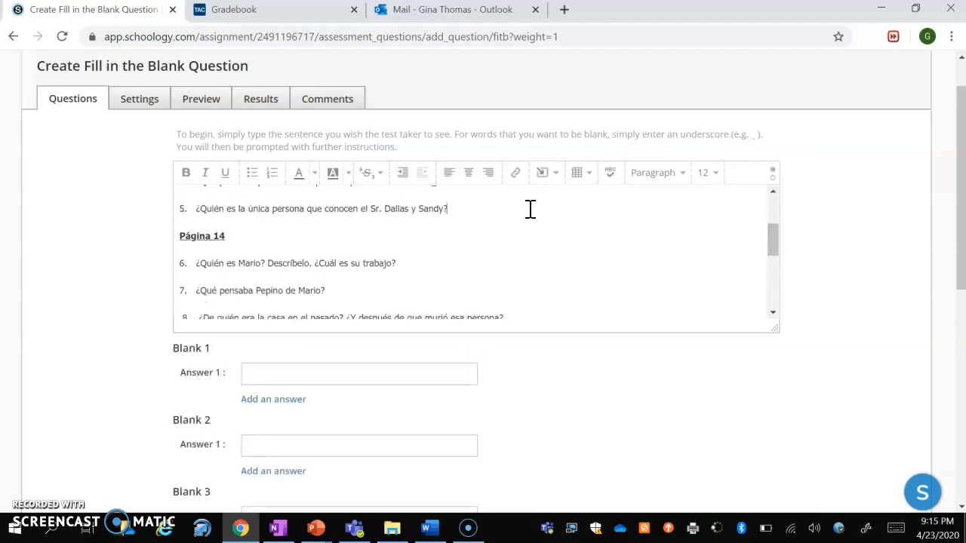
{"action": "type", "text": "_"}
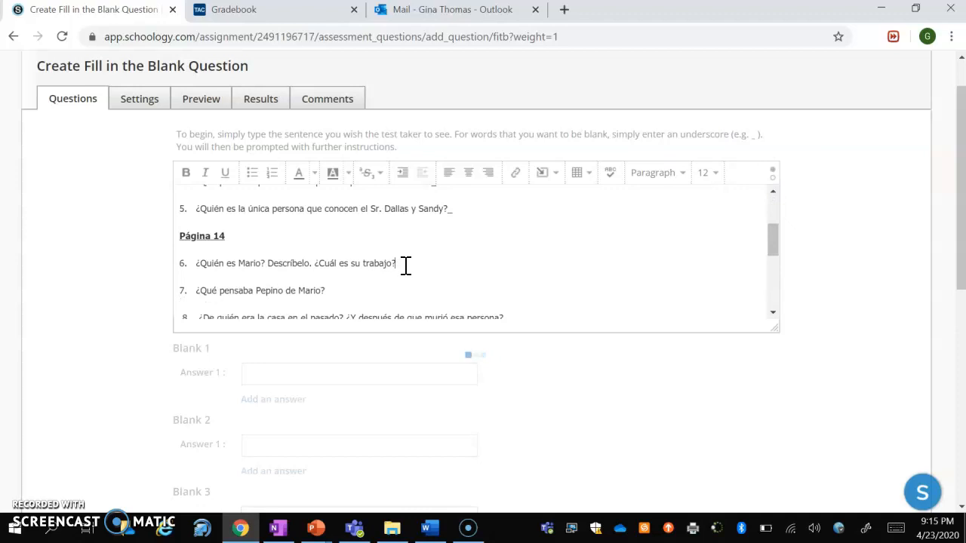
{"action": "left_click", "coordinate": [358, 285]}
{"action": "left_click_drag", "start_coordinate": [777, 255], "coordinate": [780, 267]}
{"action": "type", "text": "_"}
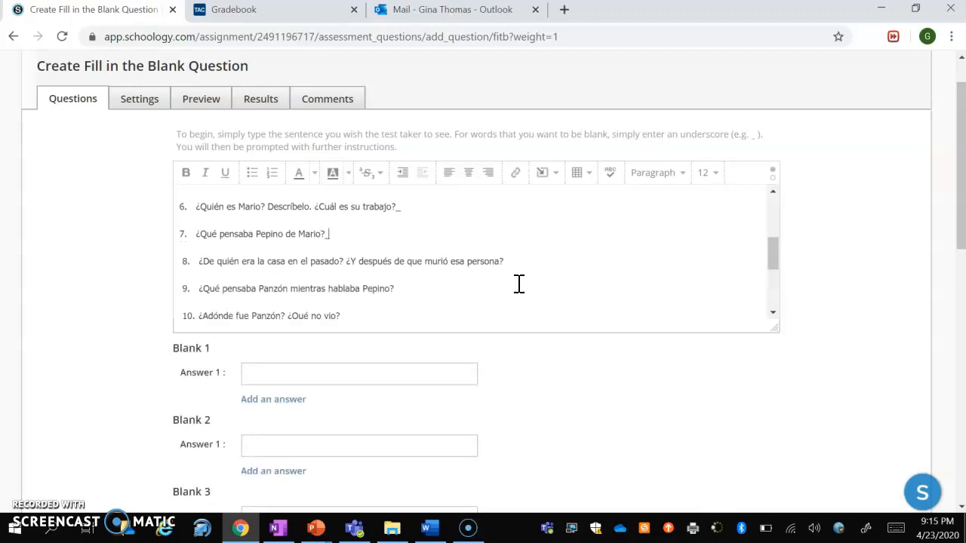
- Add an underscore blank at the end of questions 8, 9 and 10
{"action": "left_click", "coordinate": [520, 250]}
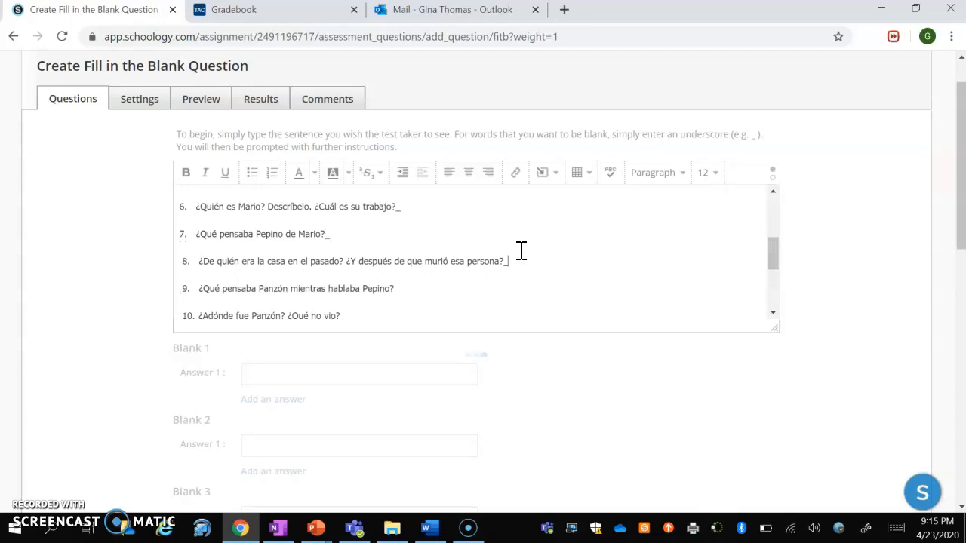
{"action": "type", "text": "_"}
{"action": "left_click", "coordinate": [468, 285]}
{"action": "left_click_drag", "start_coordinate": [773, 265], "coordinate": [769, 274]}
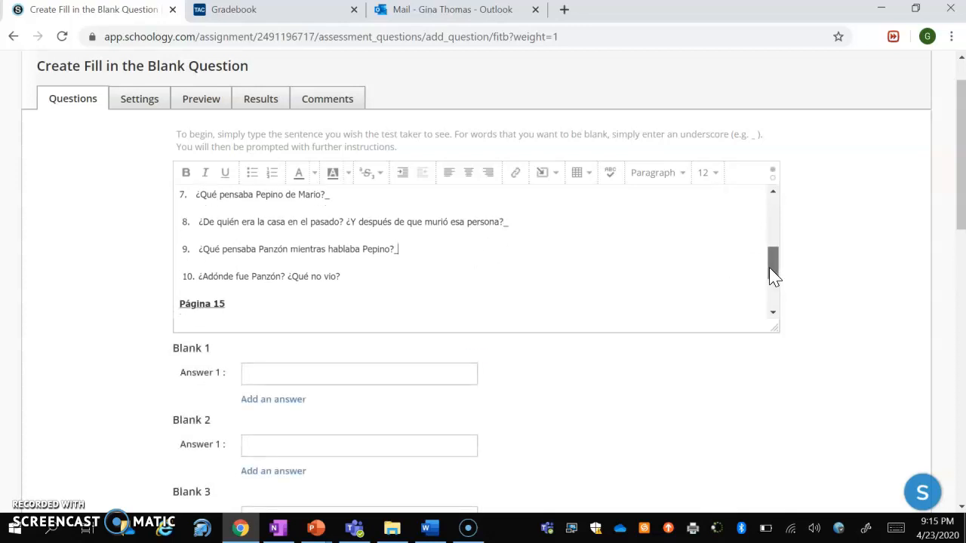
{"action": "left_click", "coordinate": [372, 276]}
- Add an underscore blank at the end of questions 11 through 14 under Página 15
{"action": "left_click_drag", "start_coordinate": [768, 275], "coordinate": [772, 280]}
{"action": "left_click", "coordinate": [511, 276]}
{"action": "type", "text": "_"}
{"action": "left_click", "coordinate": [311, 309]}
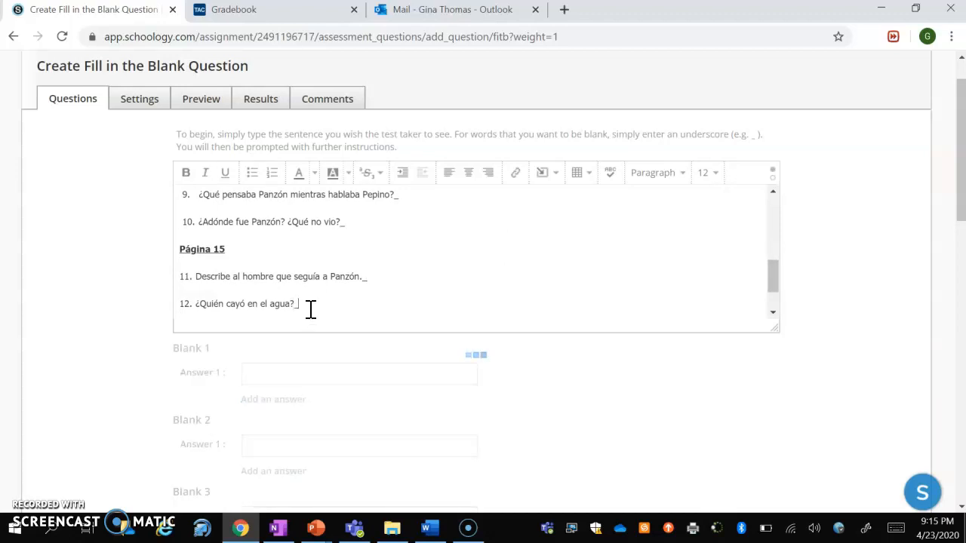
{"action": "left_click_drag", "start_coordinate": [776, 291], "coordinate": [777, 307]}
{"action": "left_click", "coordinate": [652, 290]}
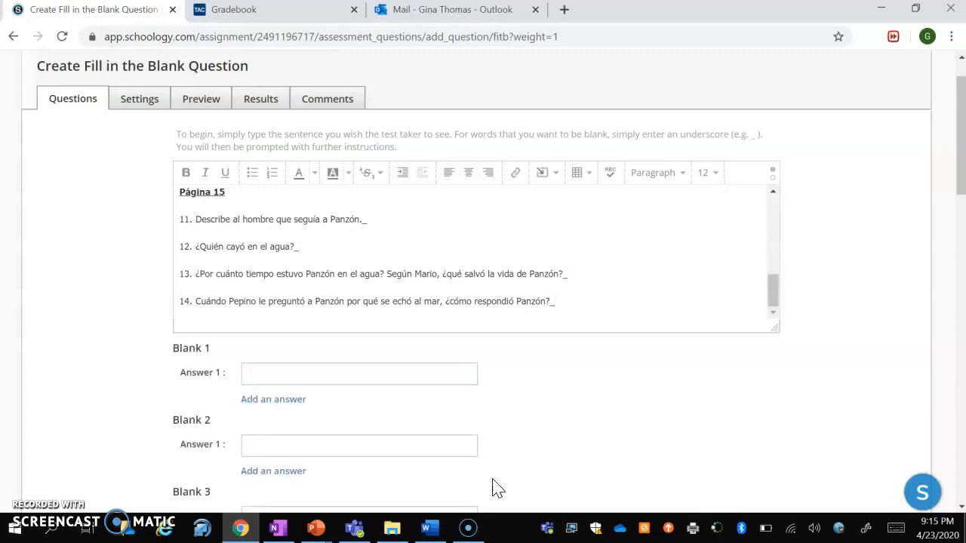
- Switch to the Word reading guide and copy answer 1 under Capítulo 4: Las respuestas
{"action": "left_click", "coordinate": [427, 528]}
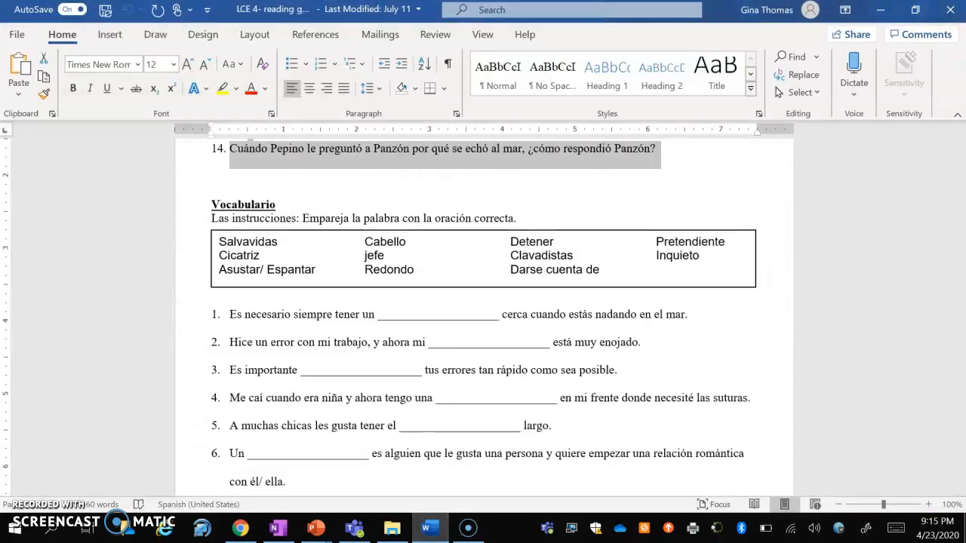
{"action": "left_click_drag", "start_coordinate": [961, 298], "coordinate": [960, 390]}
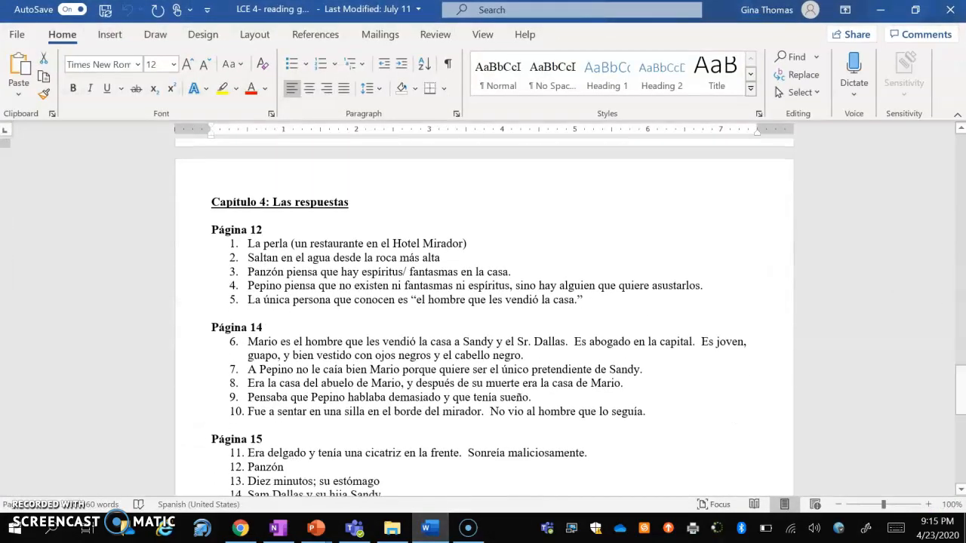
{"action": "left_click_drag", "start_coordinate": [468, 244], "coordinate": [249, 246]}
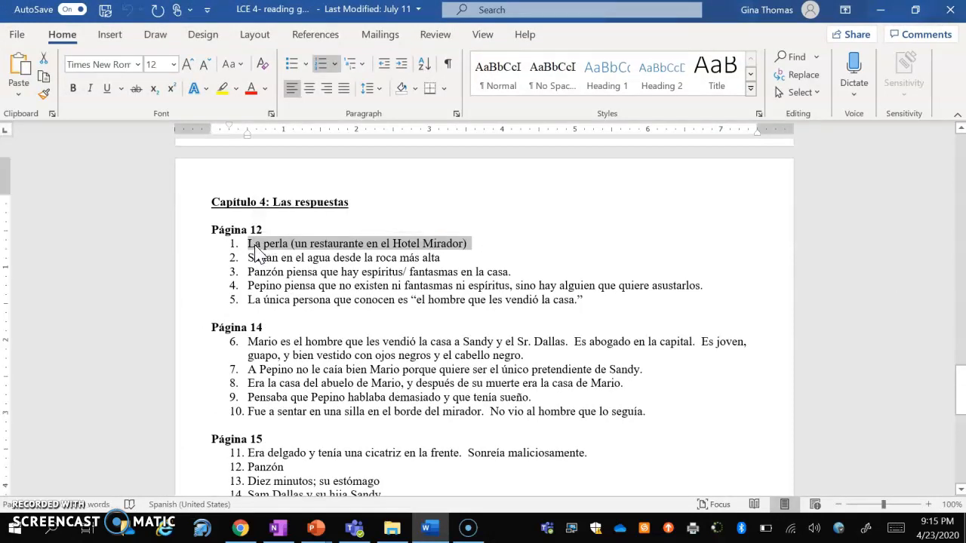
- Back in Schoology, paste "La perla (un restaurante en el Hotel Mirador)" as the Blank 1 answer, without its list number
{"action": "left_click", "coordinate": [240, 528]}
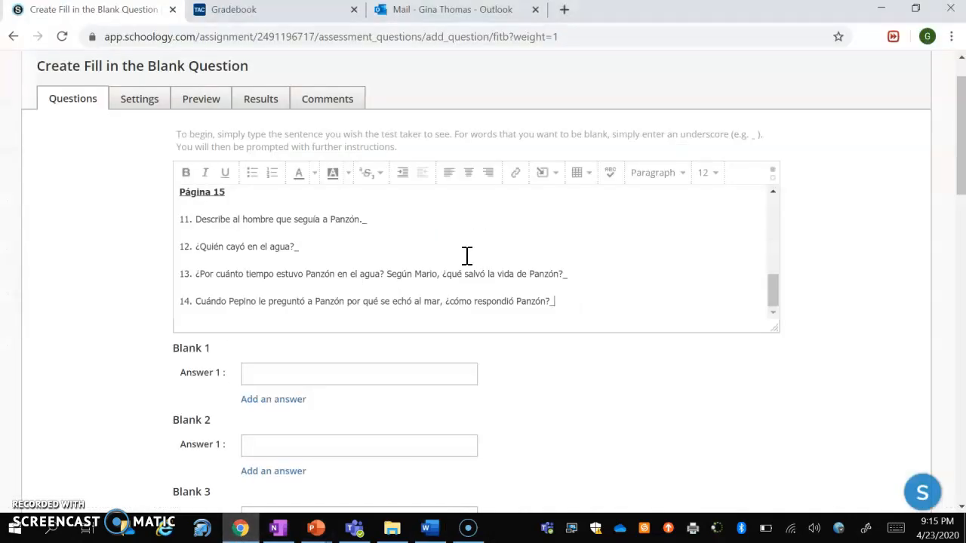
{"action": "left_click", "coordinate": [320, 367]}
{"action": "type", "text": "1.\tLa perla (un restaurante en el Hotel Mirador)"}
{"action": "left_click_drag", "start_coordinate": [263, 377], "coordinate": [179, 385]}
{"action": "key", "text": "BackSpace"}
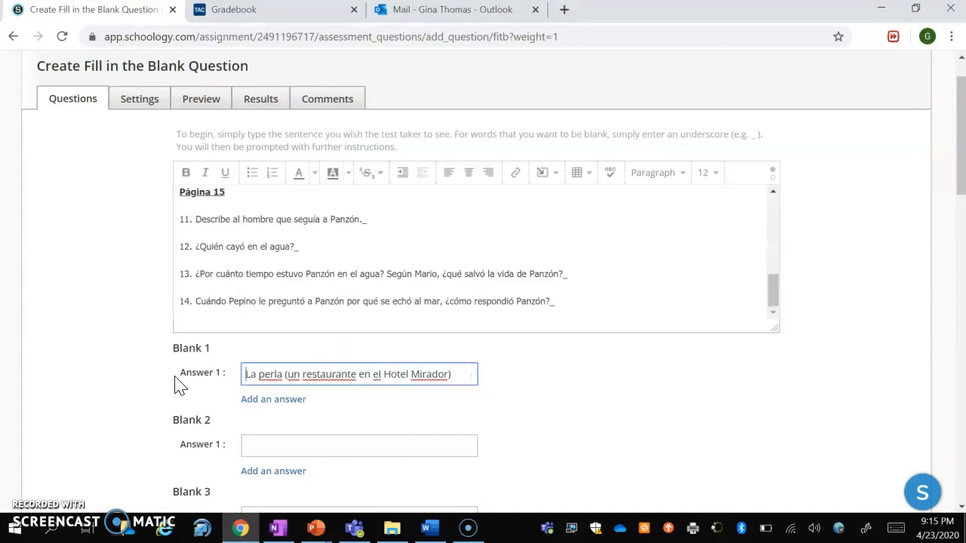
- Fill the answers for Blanks 2 to 5 with the filler text "werer", "df", "adf" and "adsf"
{"action": "left_click", "coordinate": [377, 450]}
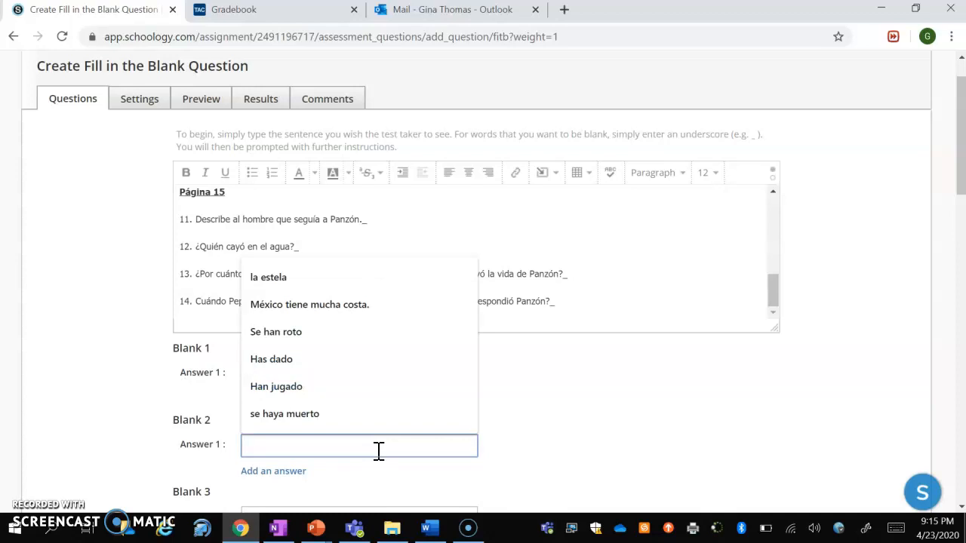
{"action": "type", "text": "werer"}
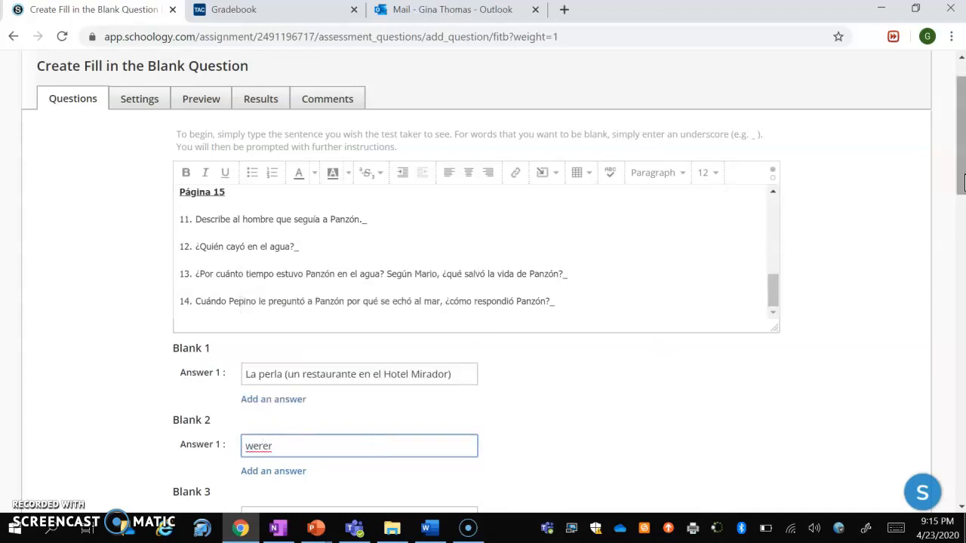
{"action": "scroll", "coordinate": [963, 183], "scroll_direction": "down", "scroll_amount": 2}
{"action": "left_click", "coordinate": [437, 315]}
{"action": "type", "text": "df"}
{"action": "left_click", "coordinate": [371, 387]}
{"action": "type", "text": "adf"}
{"action": "left_click", "coordinate": [365, 459]}
{"action": "type", "text": "adsf"}
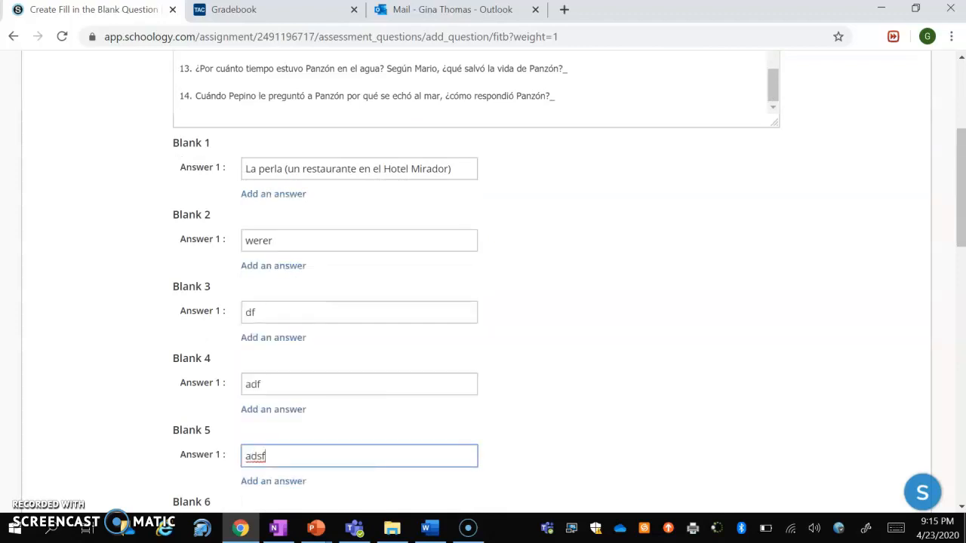
- Fill the answers for Blanks 6 to 8 with the filler text "adf", "adsf" and "adf"
{"action": "left_click_drag", "start_coordinate": [952, 200], "coordinate": [961, 270]}
{"action": "left_click", "coordinate": [446, 273]}
{"action": "type", "text": "adf"}
{"action": "left_click", "coordinate": [345, 341]}
{"action": "type", "text": "adsf"}
{"action": "left_click", "coordinate": [336, 411]}
{"action": "type", "text": "adf"}
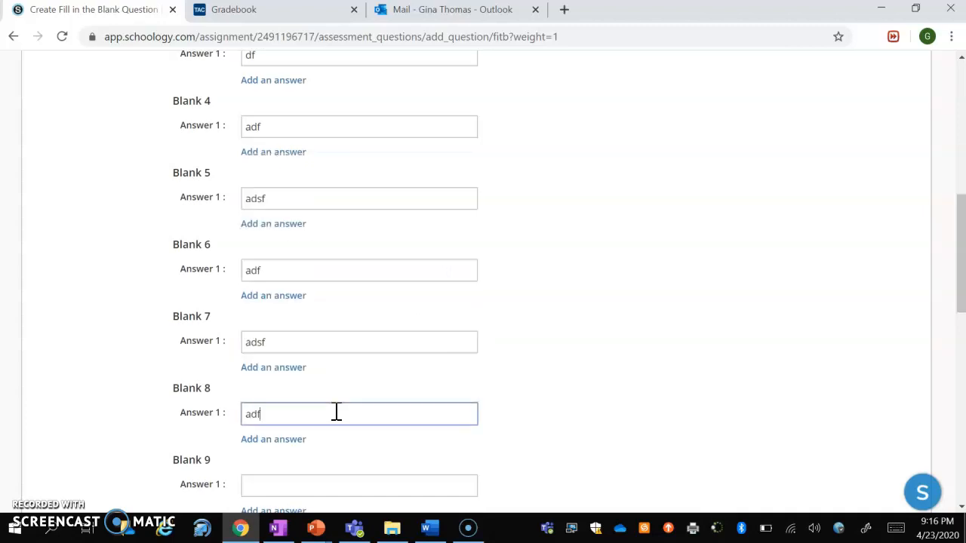
- Fill the answers for Blanks 9 to 11 with the filler text "af", "asdf" and "adf"
{"action": "left_click", "coordinate": [328, 483]}
{"action": "type", "text": "af"}
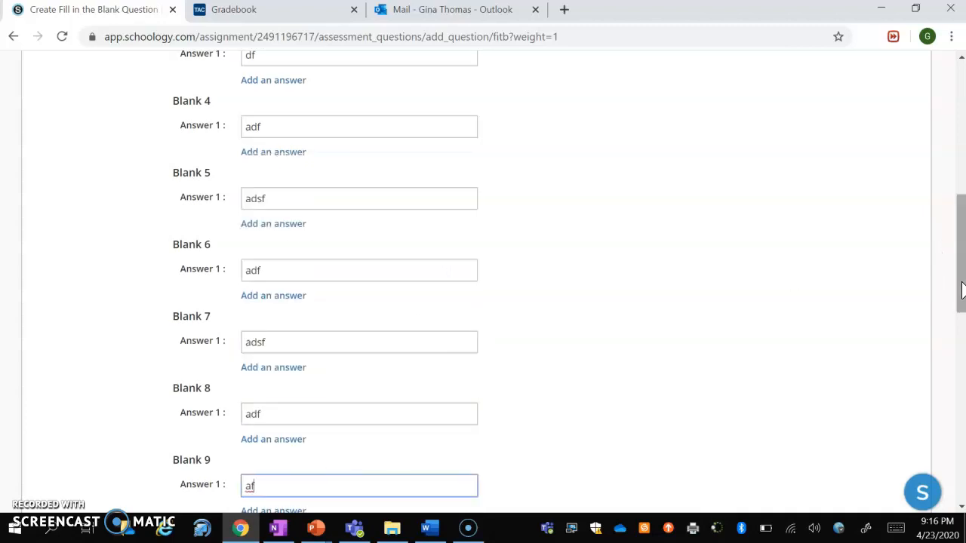
{"action": "left_click_drag", "start_coordinate": [958, 287], "coordinate": [958, 372]}
{"action": "left_click", "coordinate": [386, 218]}
{"action": "type", "text": "asdf"}
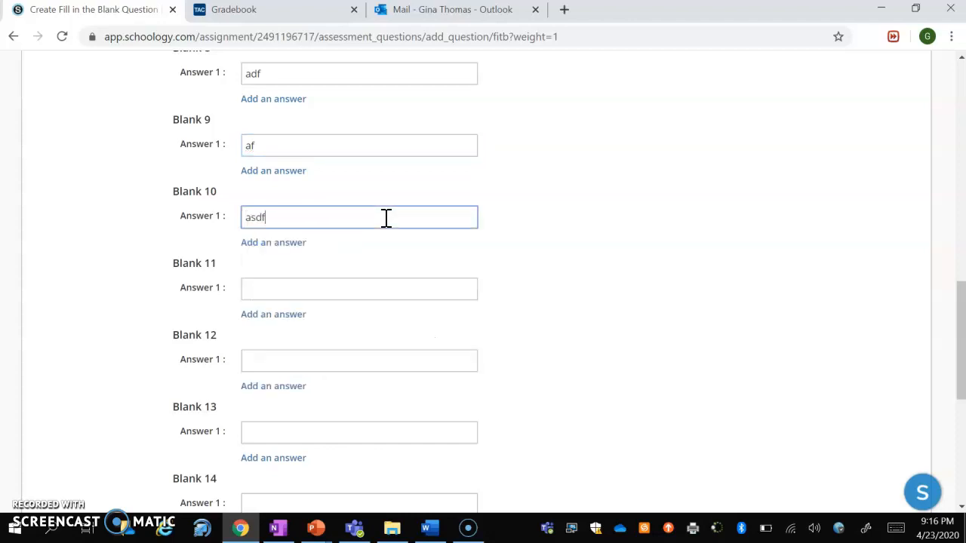
{"action": "left_click", "coordinate": [345, 286]}
{"action": "type", "text": "adf"}
- Fill the answers for Blanks 12 to 14 with the filler text "adf" each
{"action": "left_click", "coordinate": [318, 381]}
{"action": "left_click", "coordinate": [319, 367]}
{"action": "type", "text": "adf"}
{"action": "left_click", "coordinate": [320, 434]}
{"action": "type", "text": "adf"}
{"action": "left_click", "coordinate": [322, 496]}
{"action": "type", "text": "adf"}
- Allow partial credit for the question and set its grading to 14 points
{"action": "scroll", "coordinate": [445, 294], "scroll_direction": "down", "scroll_amount": 4}
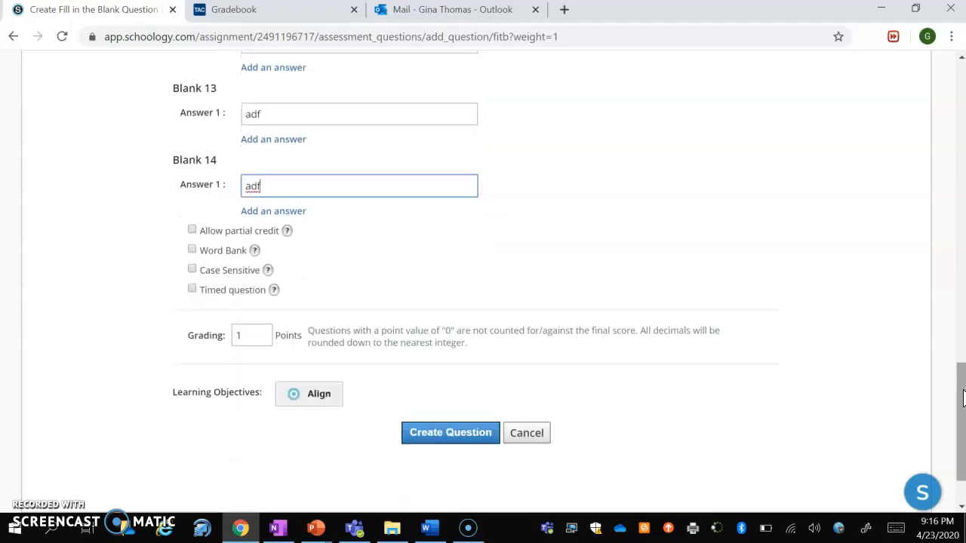
{"action": "left_click", "coordinate": [254, 231]}
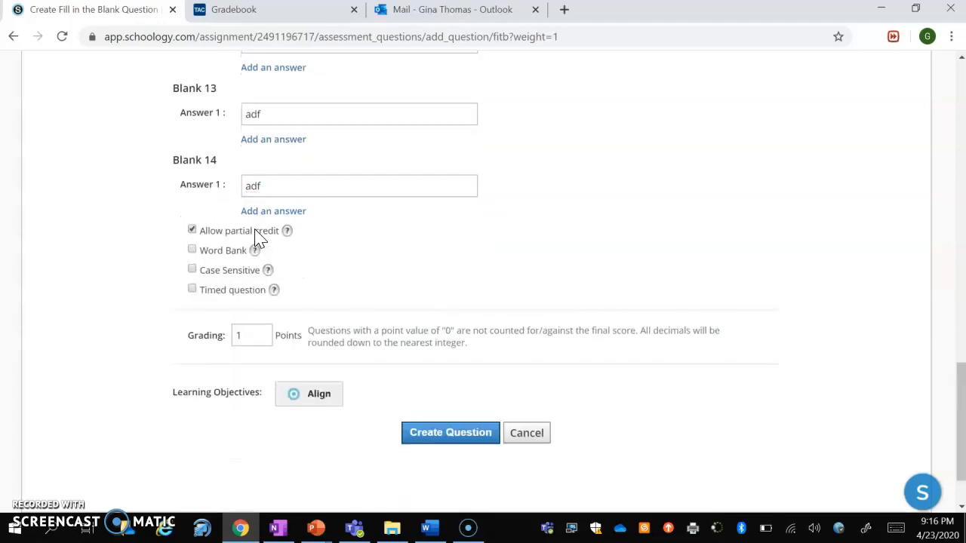
{"action": "left_click", "coordinate": [253, 335]}
{"action": "type", "text": "4"}
{"action": "left_click", "coordinate": [445, 436]}
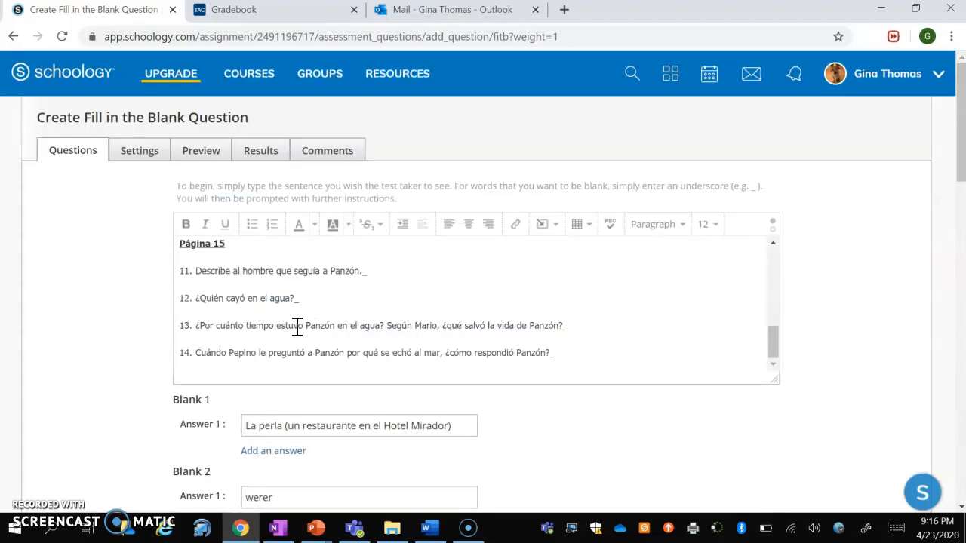
- Review the question text, including the two-part question 13, and create the fill-in-the-blank question
{"action": "left_click_drag", "start_coordinate": [297, 322], "coordinate": [360, 323]}
{"action": "left_click_drag", "start_coordinate": [427, 325], "coordinate": [527, 326]}
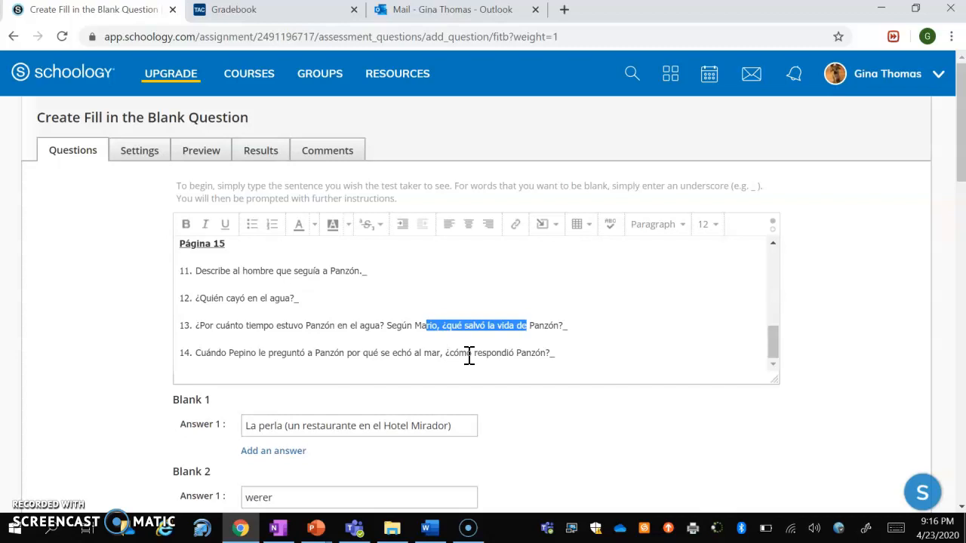
{"action": "scroll", "coordinate": [468, 356], "scroll_direction": "up", "scroll_amount": 5}
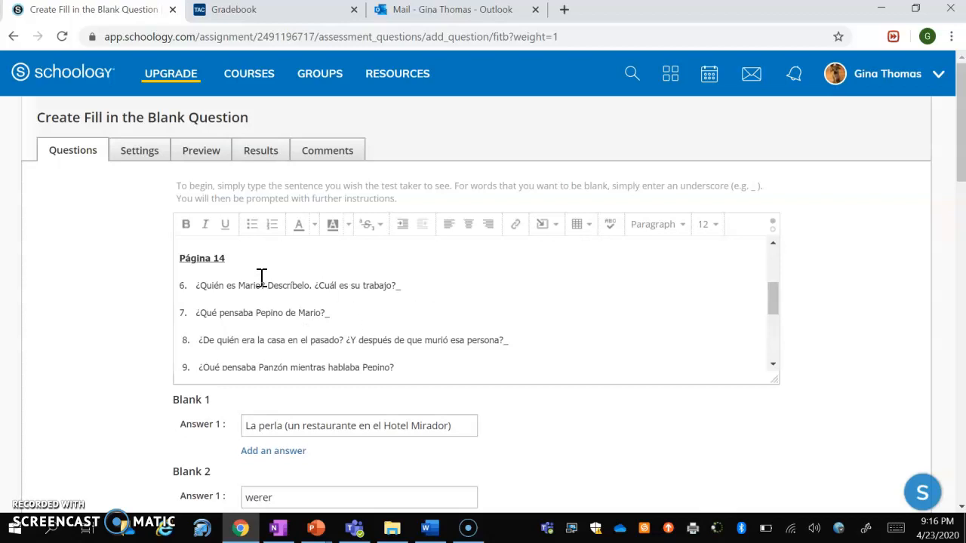
{"action": "scroll", "coordinate": [323, 291], "scroll_direction": "up", "scroll_amount": 3}
{"action": "scroll", "coordinate": [324, 291], "scroll_direction": "down", "scroll_amount": 8}
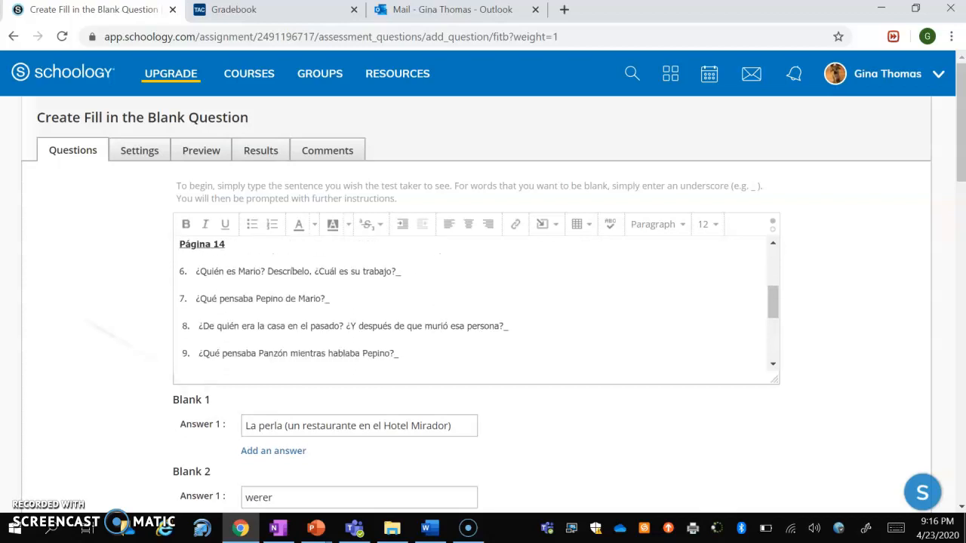
{"action": "scroll", "coordinate": [483, 287], "scroll_direction": "down", "scroll_amount": 13}
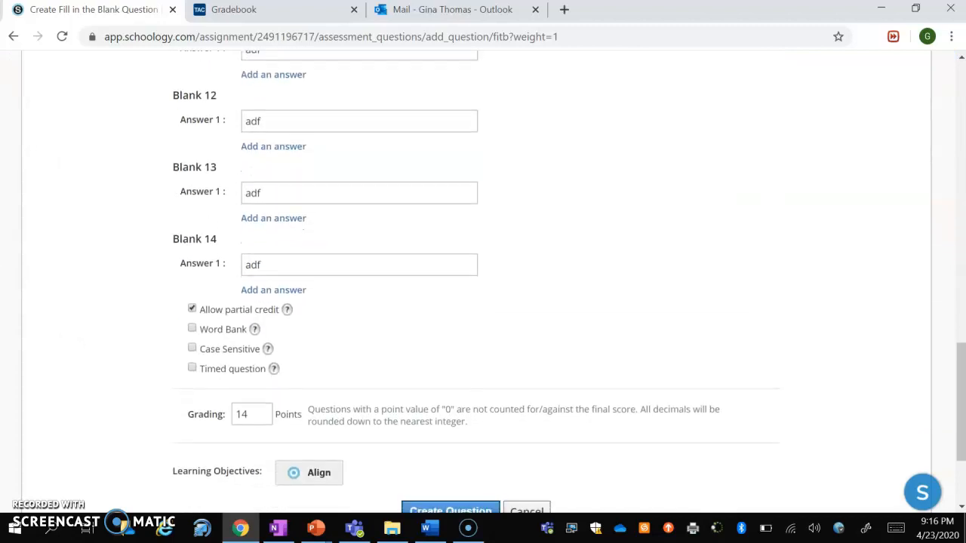
{"action": "scroll", "coordinate": [483, 286], "scroll_direction": "down", "scroll_amount": 2}
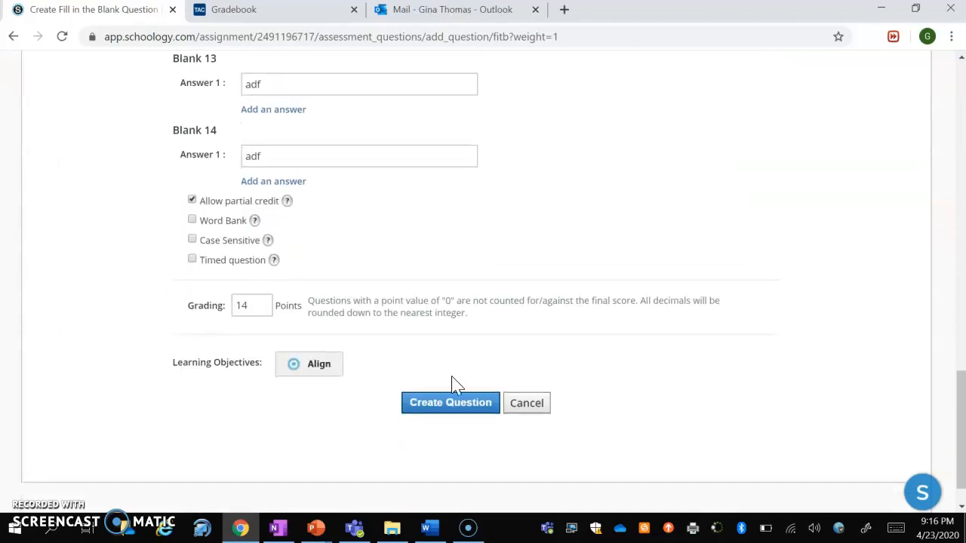
{"action": "left_click", "coordinate": [455, 414]}
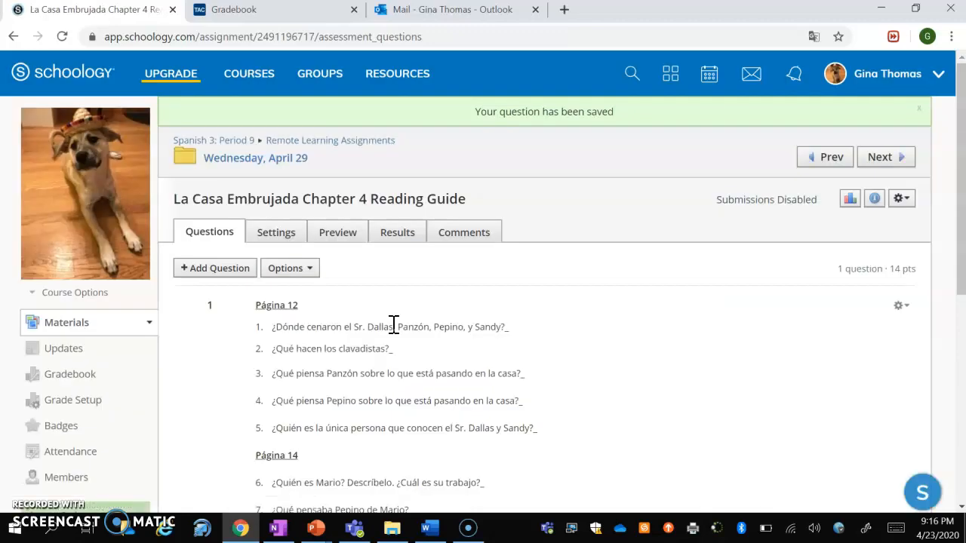
- In the settings of the Chapter 4 reading guide quiz, enable submissions and set the language keyboard to Spanish
{"action": "left_click", "coordinate": [296, 246]}
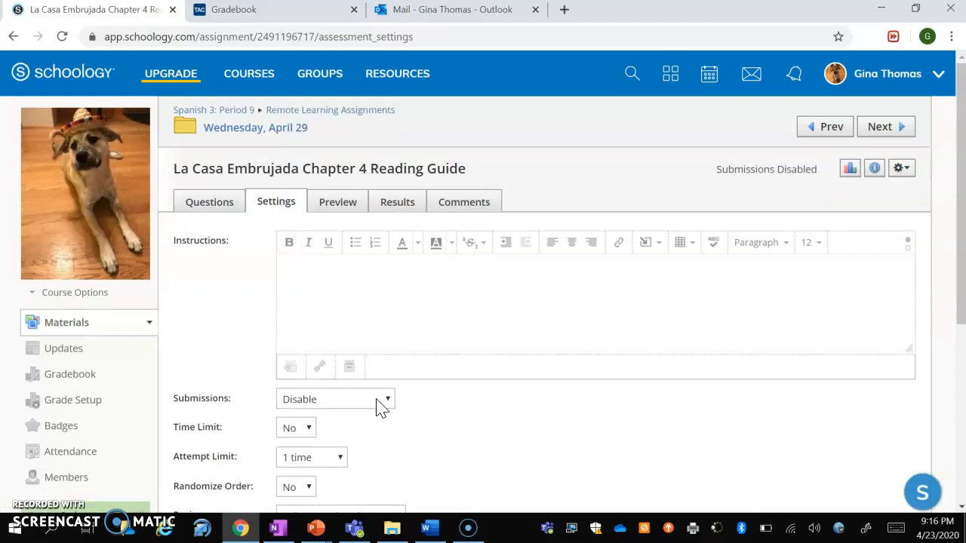
{"action": "left_click", "coordinate": [378, 404]}
{"action": "left_click", "coordinate": [370, 422]}
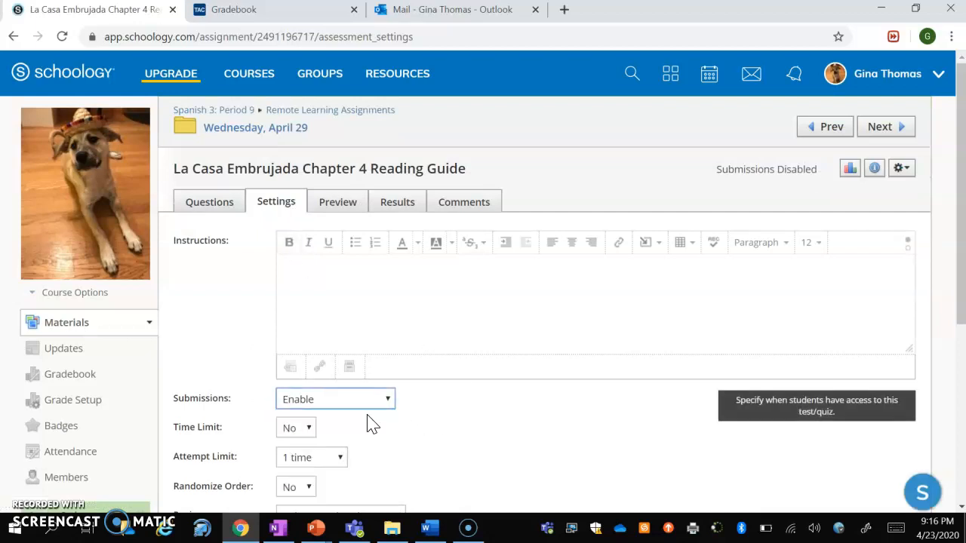
{"action": "scroll", "coordinate": [370, 422], "scroll_direction": "down", "scroll_amount": 2}
{"action": "scroll", "coordinate": [483, 302], "scroll_direction": "down", "scroll_amount": 2}
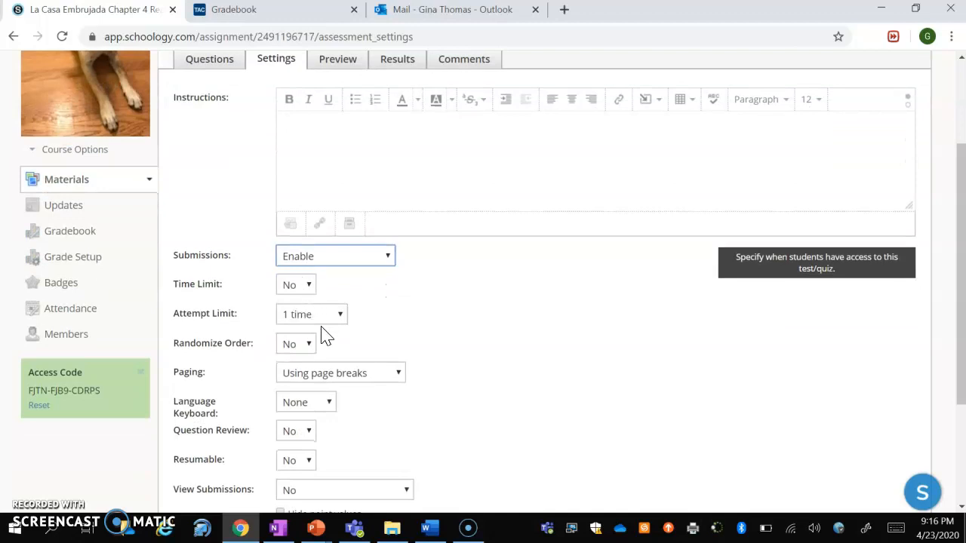
{"action": "left_click", "coordinate": [326, 408]}
{"action": "left_click", "coordinate": [316, 447]}
- Set View Submissions to "Yes with correct answers" and save the quiz settings
{"action": "scroll", "coordinate": [317, 451], "scroll_direction": "down", "scroll_amount": 1}
{"action": "scroll", "coordinate": [543, 279], "scroll_direction": "down", "scroll_amount": 1}
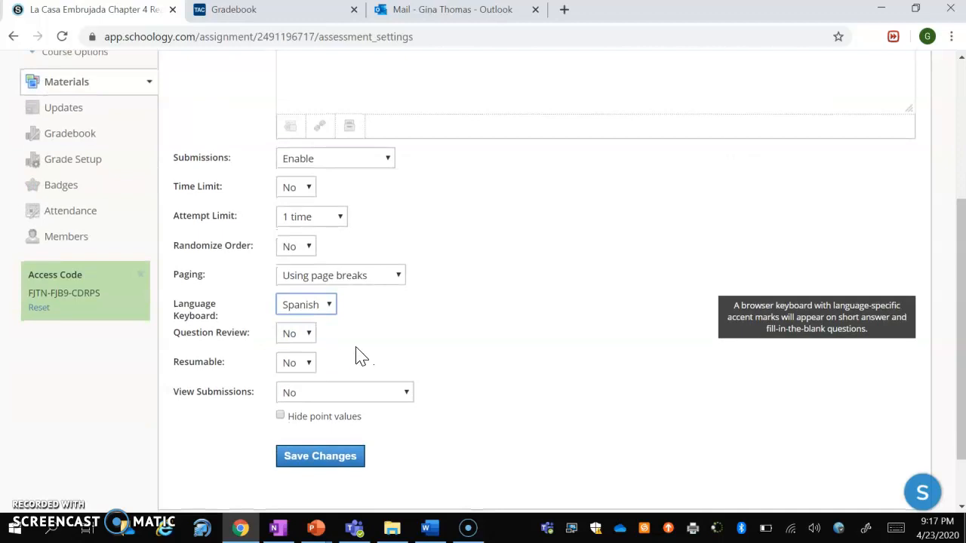
{"action": "left_click", "coordinate": [348, 385]}
{"action": "left_click", "coordinate": [355, 456]}
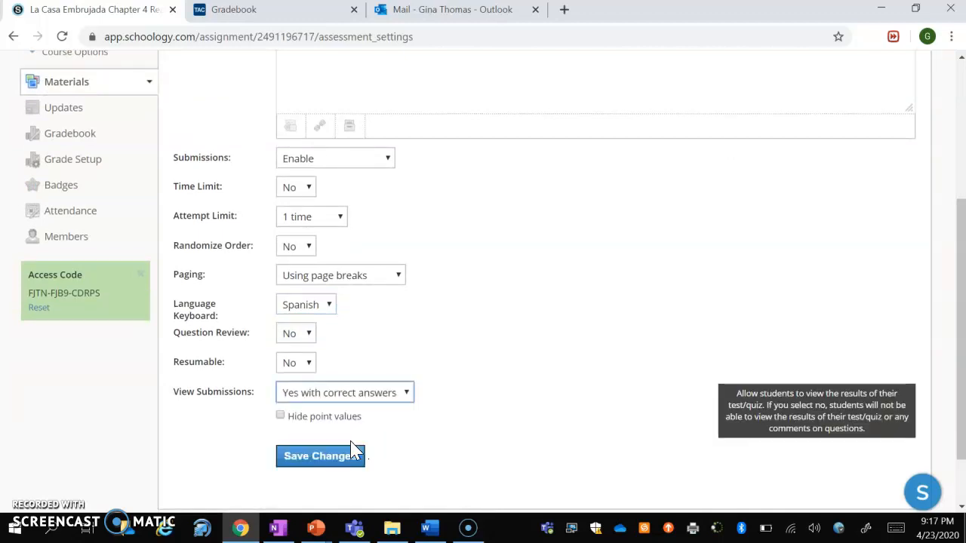
{"action": "left_click", "coordinate": [323, 464]}
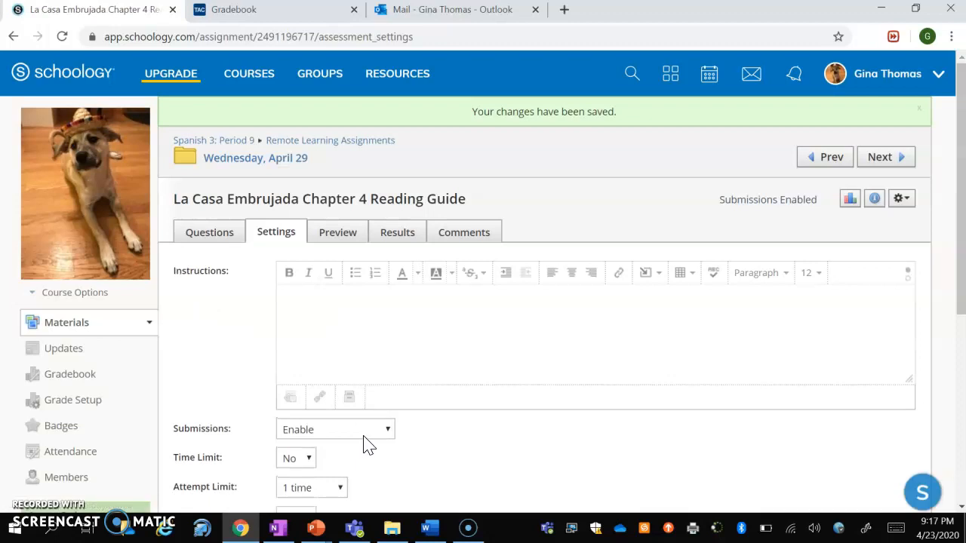
- Return to the quiz's questions and open question 1 for editing
{"action": "scroll", "coordinate": [367, 442], "scroll_direction": "down", "scroll_amount": 1}
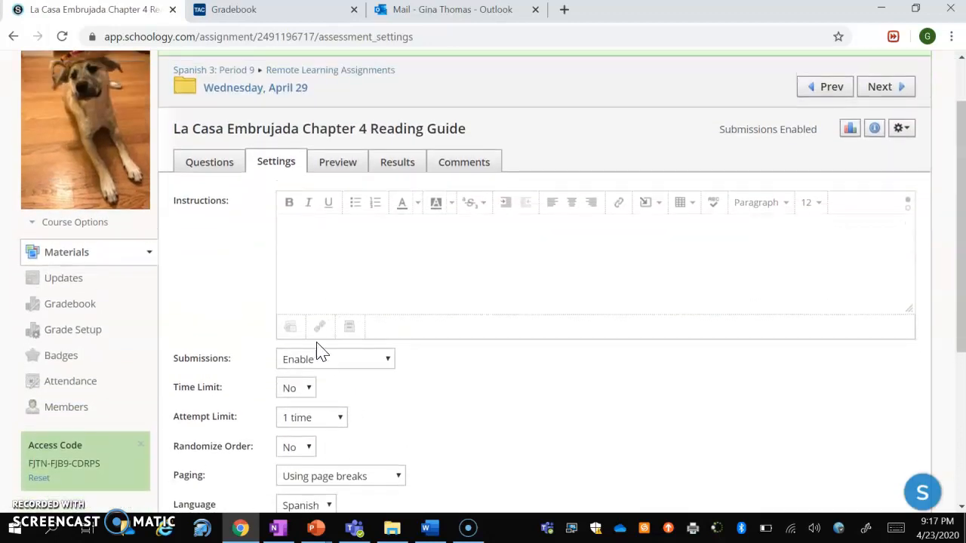
{"action": "left_click", "coordinate": [229, 168]}
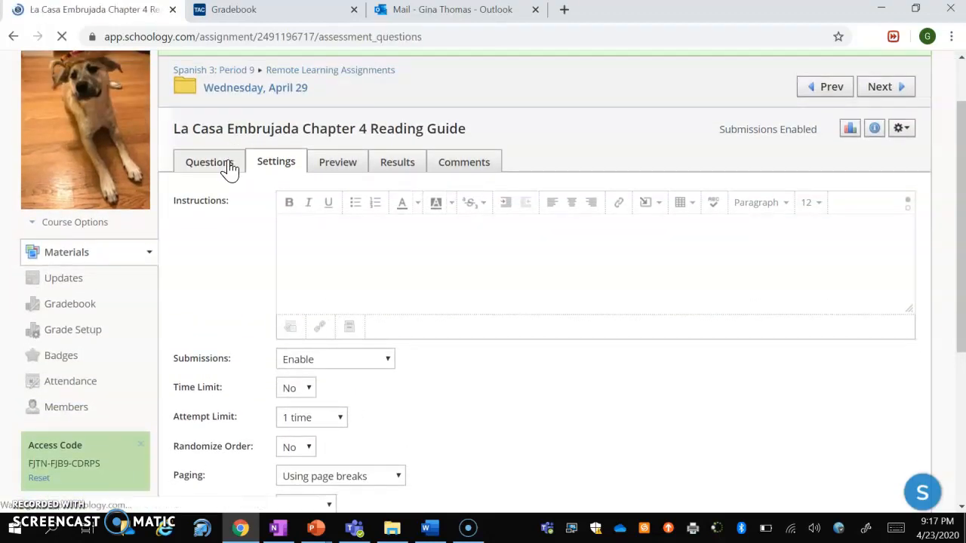
{"action": "left_click", "coordinate": [903, 277]}
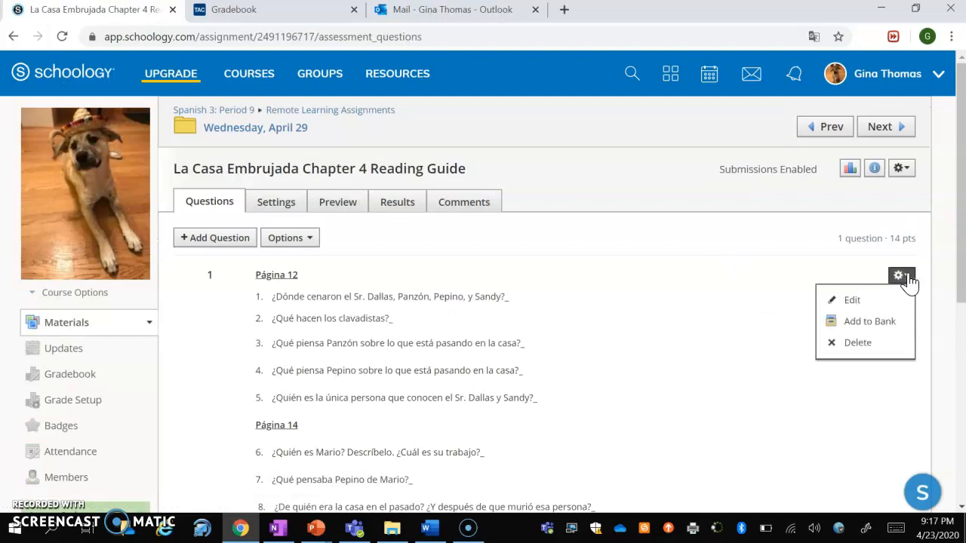
{"action": "left_click", "coordinate": [896, 300]}
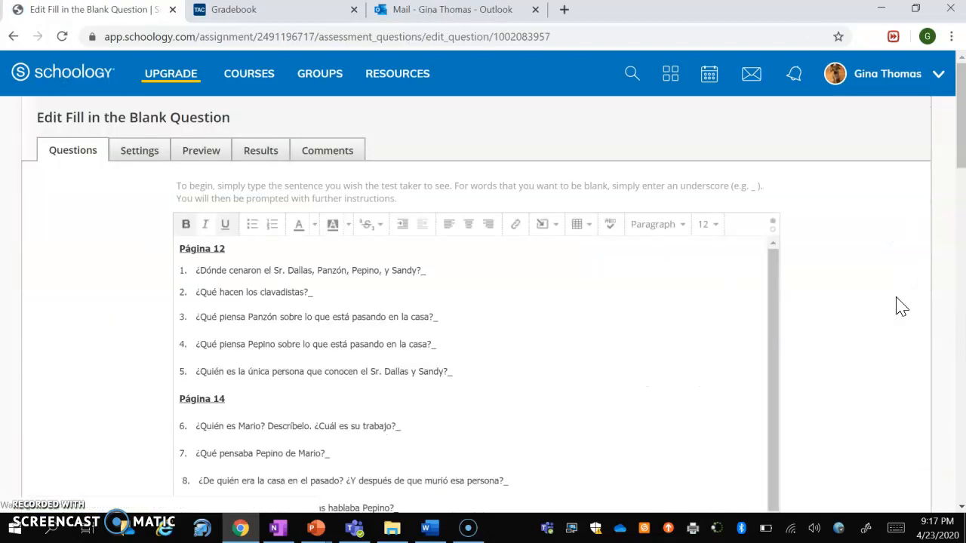
- Replace the Blank 2 answer with "áéí" using the Spanish accent keyboard beside the field
{"action": "scroll", "coordinate": [895, 298], "scroll_direction": "down", "scroll_amount": 7}
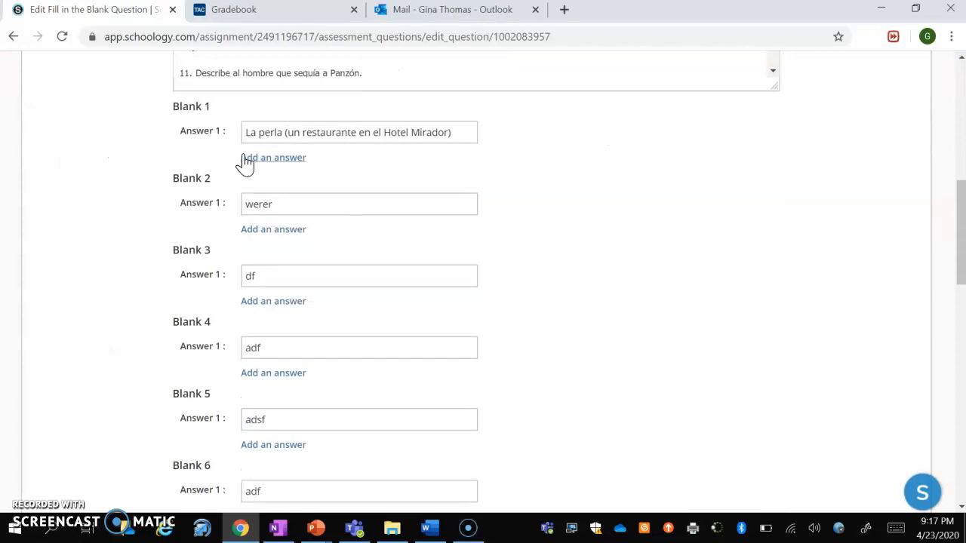
{"action": "double_click", "coordinate": [256, 203]}
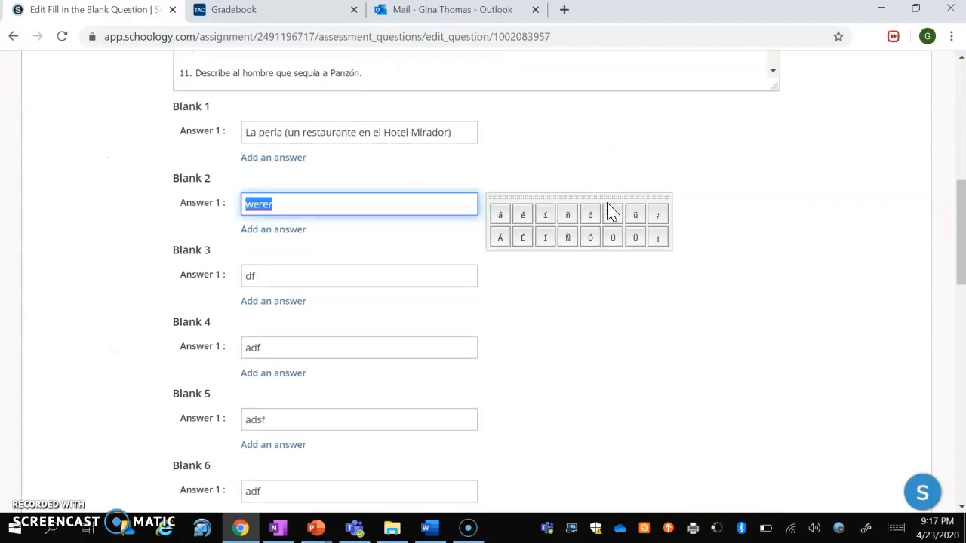
{"action": "left_click", "coordinate": [501, 220]}
{"action": "left_click", "coordinate": [521, 220]}
- Replace the Blank 3 answer with "íé" using the accented letters of the Windows touch keyboard, and close that keyboard
{"action": "left_click_drag", "start_coordinate": [315, 275], "coordinate": [240, 281]}
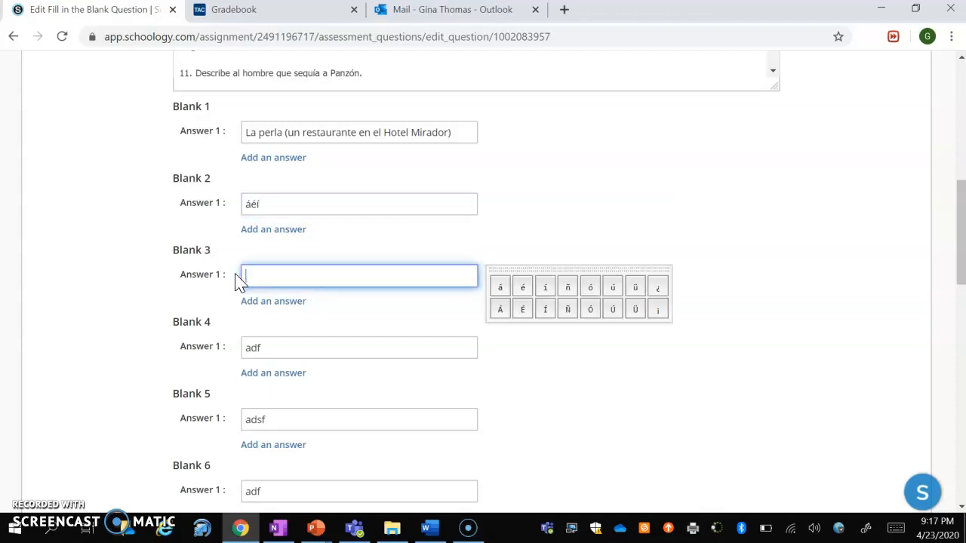
{"action": "left_click", "coordinate": [897, 530]}
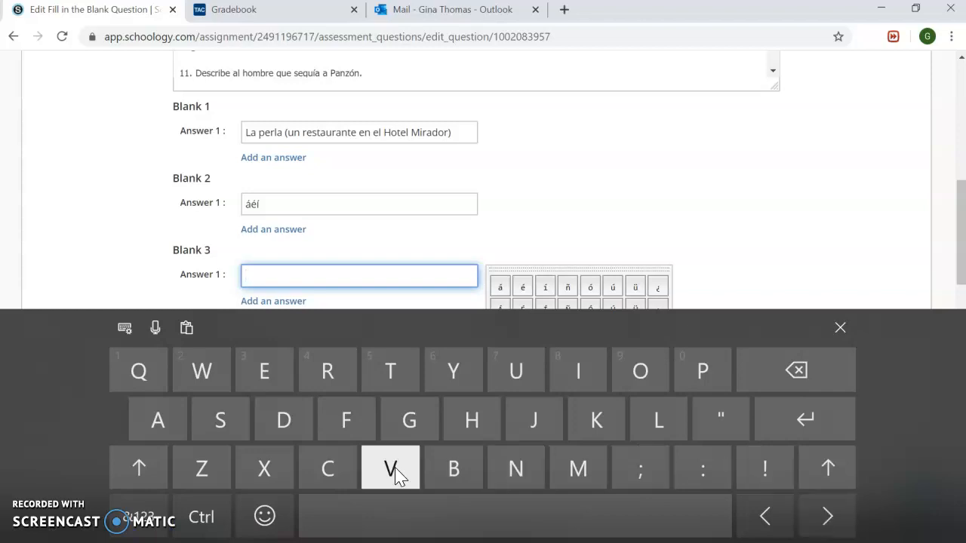
{"action": "left_click", "coordinate": [144, 472]}
{"action": "left_click", "coordinate": [565, 377]}
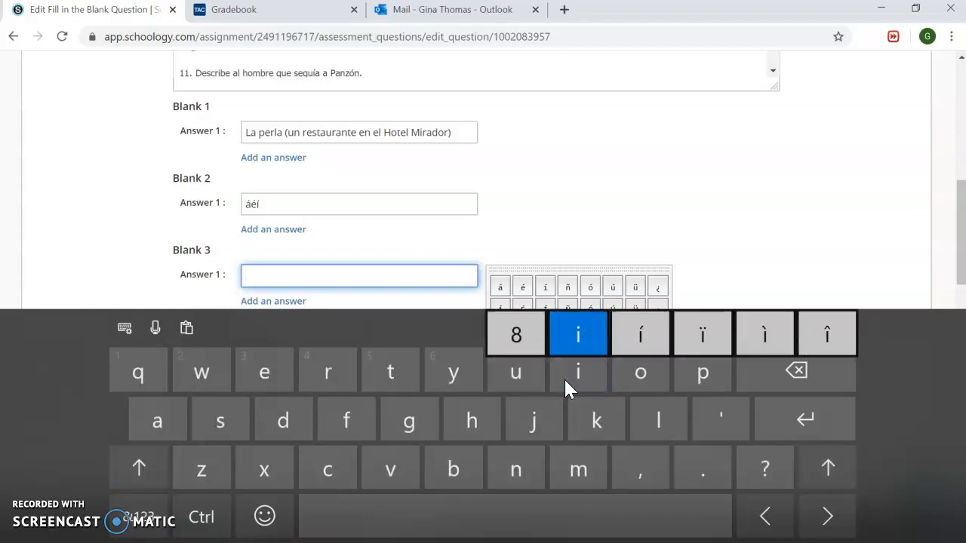
{"action": "left_click_drag", "start_coordinate": [564, 377], "coordinate": [647, 332]}
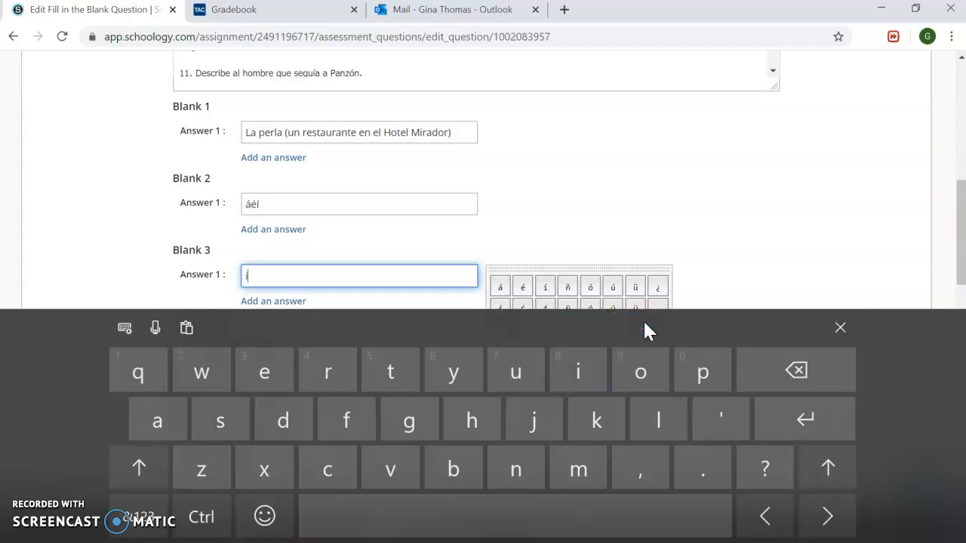
{"action": "left_click_drag", "start_coordinate": [274, 366], "coordinate": [385, 346]}
{"action": "left_click", "coordinate": [839, 328]}
- Review the whole question, from the numbered text through the blanks' answers to the credit and grading options
{"action": "scroll", "coordinate": [847, 339], "scroll_direction": "up", "scroll_amount": 10}
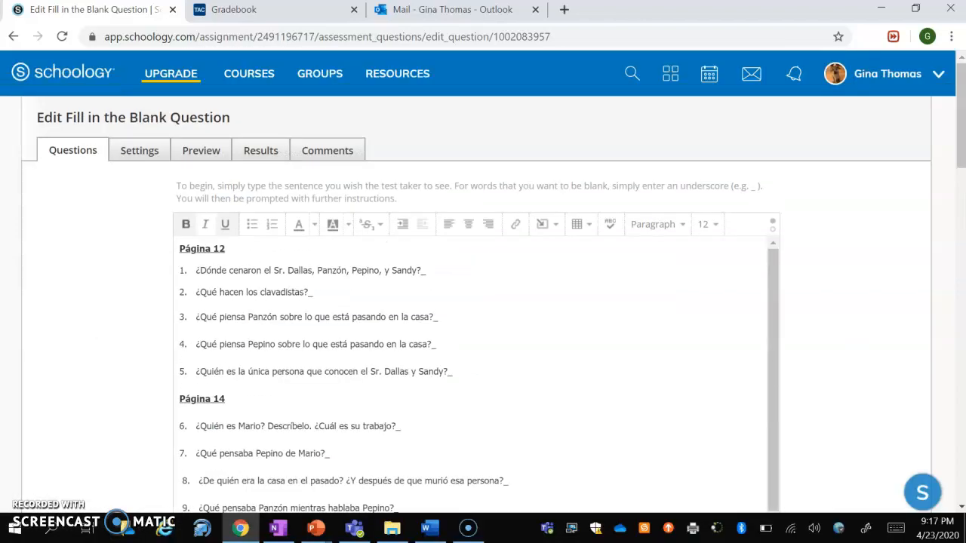
{"action": "scroll", "coordinate": [475, 370], "scroll_direction": "down", "scroll_amount": 5}
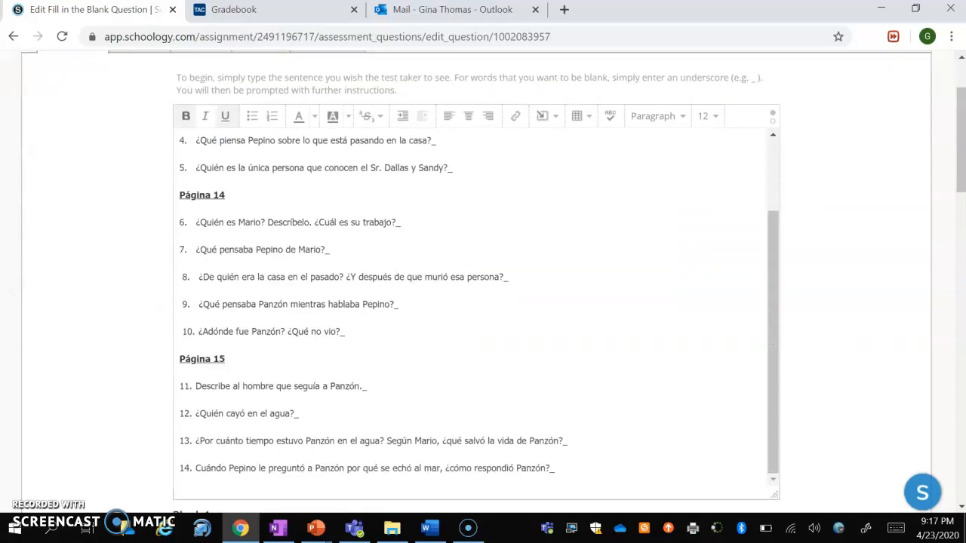
{"action": "scroll", "coordinate": [483, 302], "scroll_direction": "down", "scroll_amount": 12}
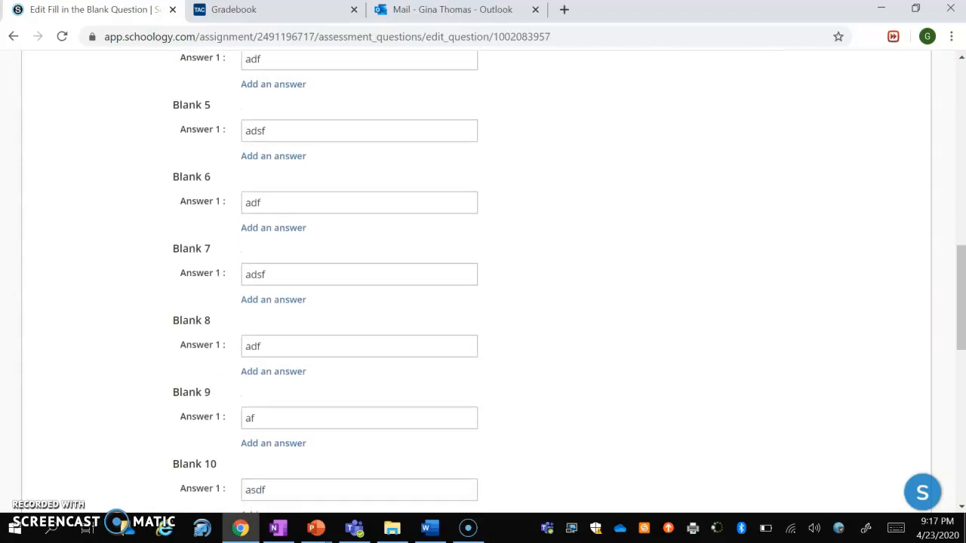
{"action": "scroll", "coordinate": [483, 279], "scroll_direction": "down", "scroll_amount": 4}
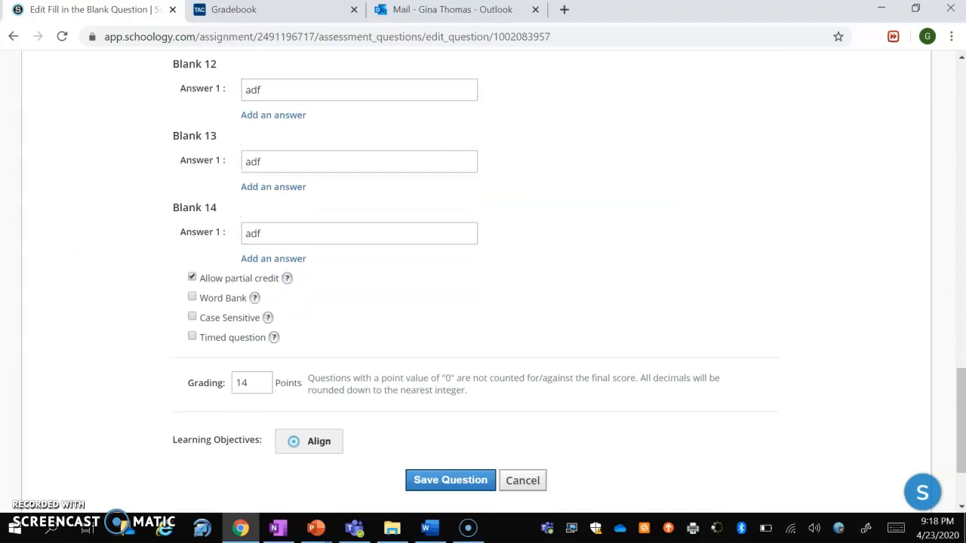
{"action": "scroll", "coordinate": [470, 393], "scroll_direction": "up", "scroll_amount": 15}
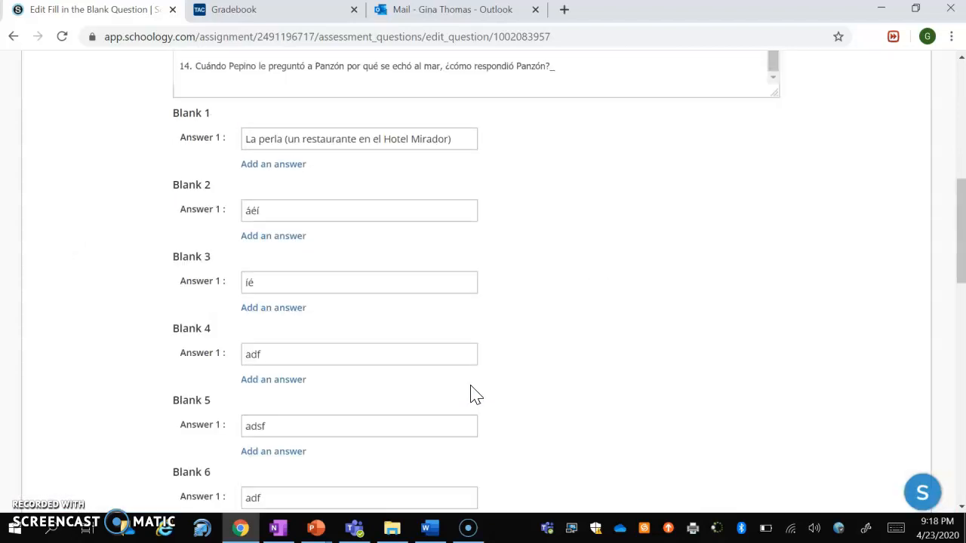
{"action": "scroll", "coordinate": [470, 392], "scroll_direction": "up", "scroll_amount": 6}
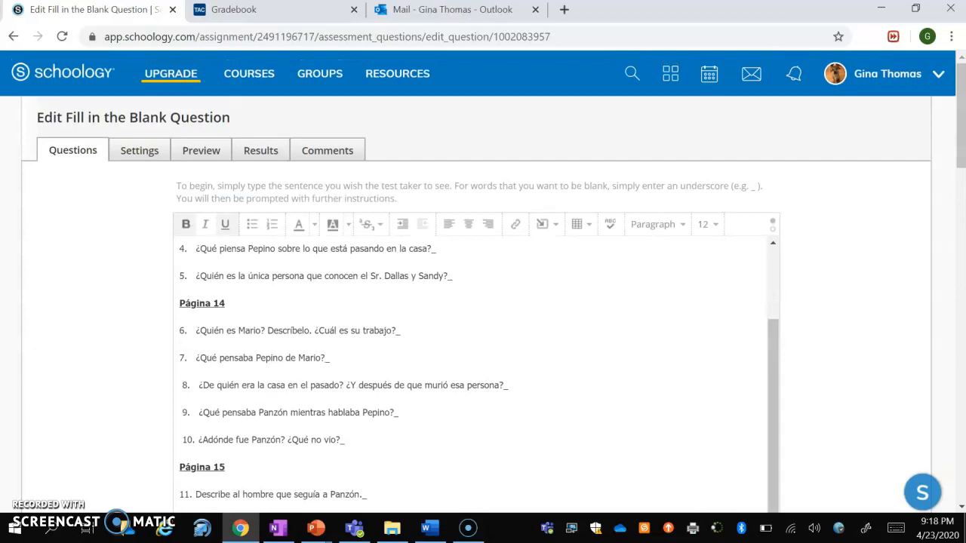
- Go to the Spanish 3 Period 9 course and open its Remote Learning Assignments folder
{"action": "left_click", "coordinate": [238, 76]}
{"action": "left_click", "coordinate": [736, 261]}
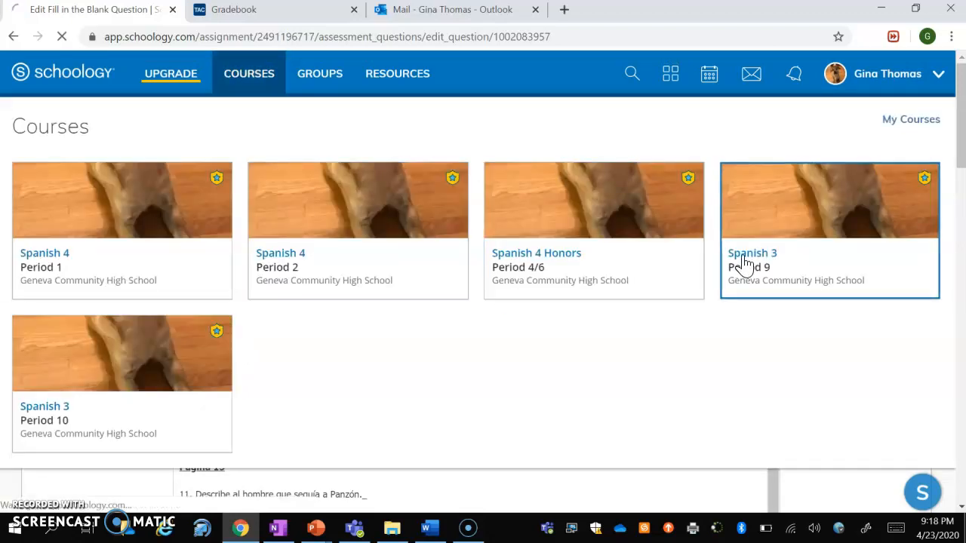
{"action": "left_click", "coordinate": [301, 213]}
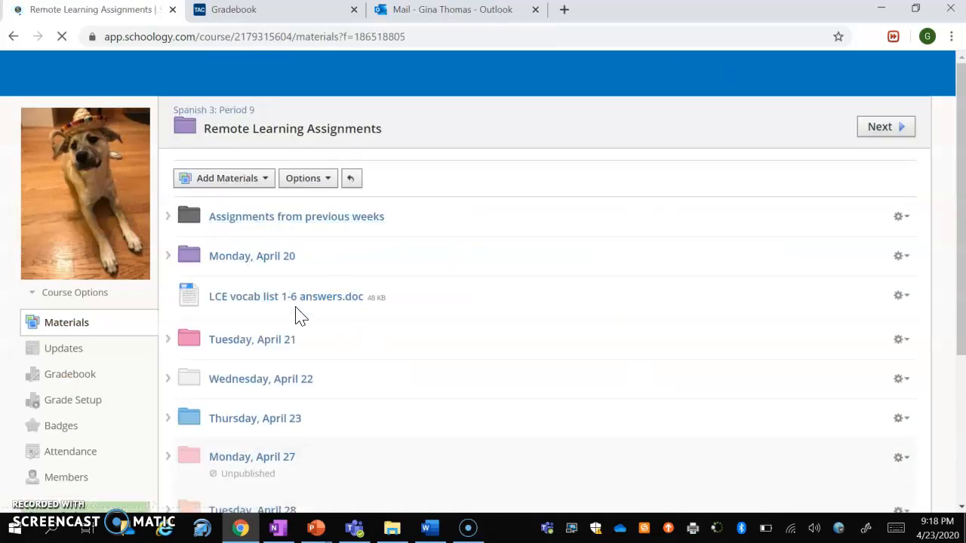
- Open the Chapter 1 Reading Guide in the Tuesday, April 21 folder and look through the students' results
{"action": "left_click", "coordinate": [263, 345]}
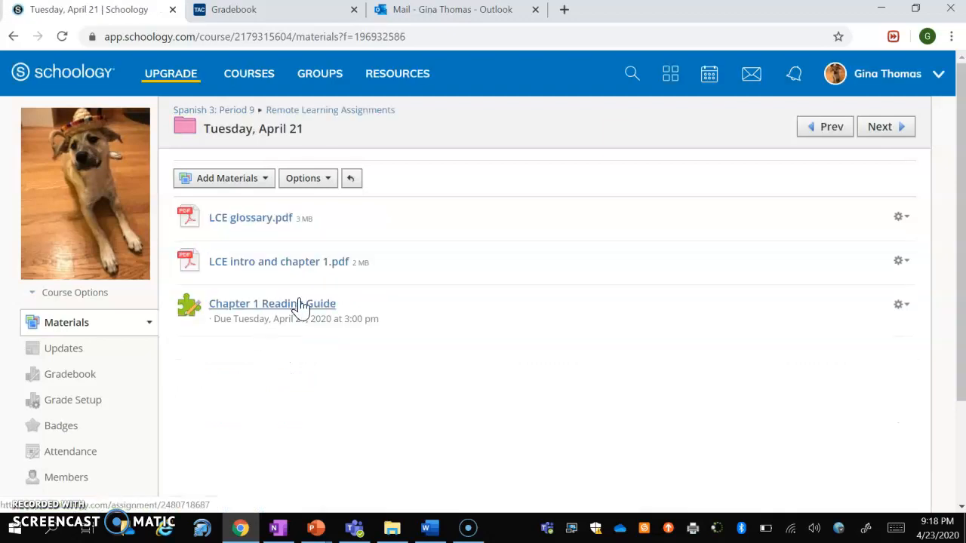
{"action": "left_click", "coordinate": [297, 305]}
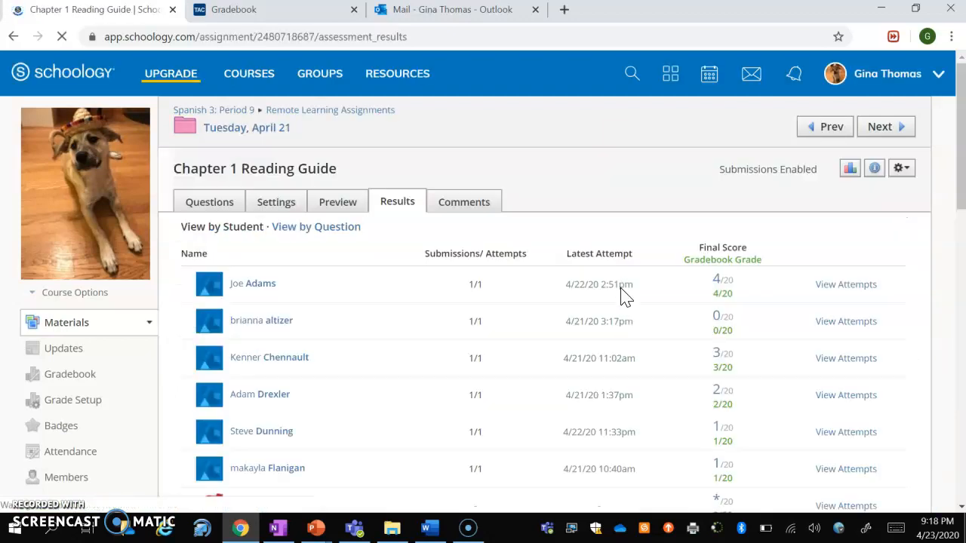
{"action": "scroll", "coordinate": [815, 294], "scroll_direction": "down", "scroll_amount": 3}
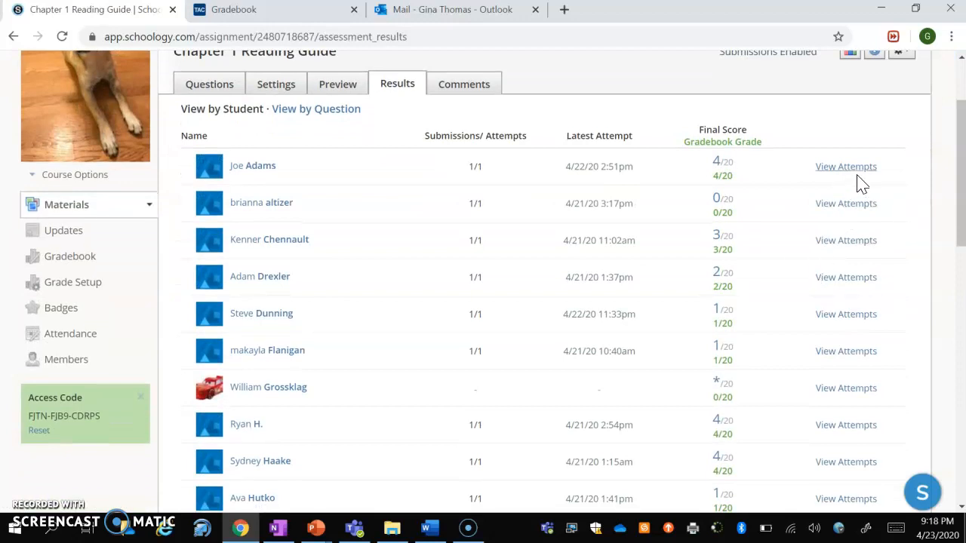
{"action": "scroll", "coordinate": [838, 315], "scroll_direction": "down", "scroll_amount": 3}
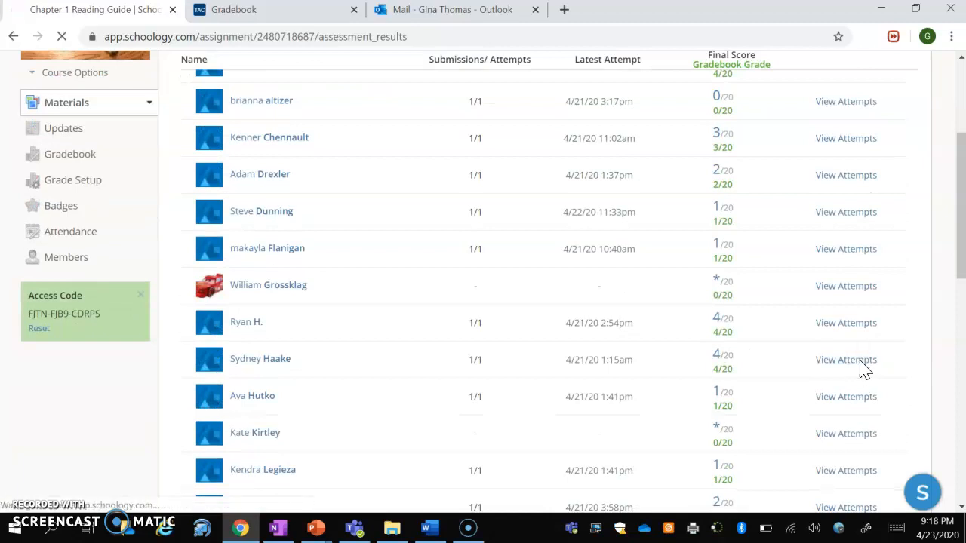
- Open the submission of the student whose latest attempt is dated 4/21/20 1:15am for viewing and editing
{"action": "left_click", "coordinate": [860, 362]}
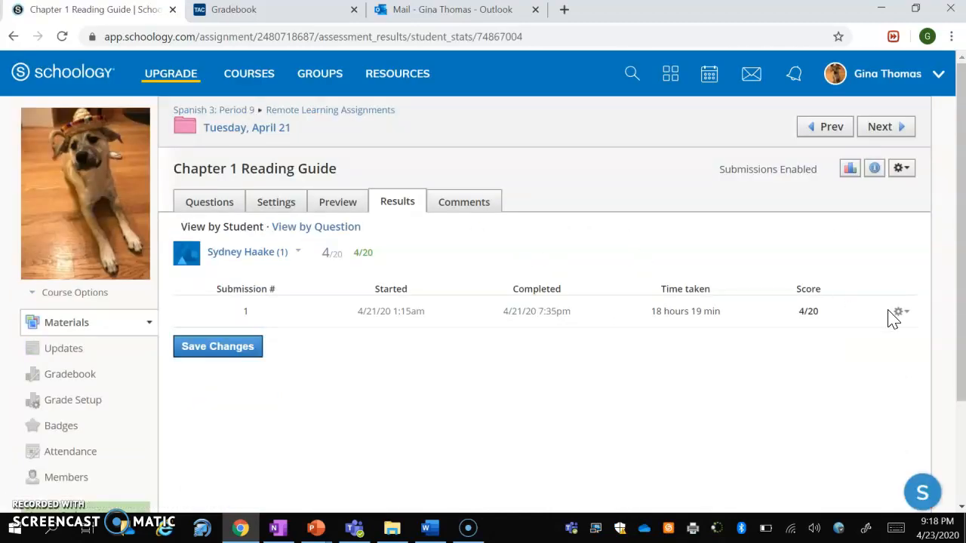
{"action": "left_click", "coordinate": [896, 313]}
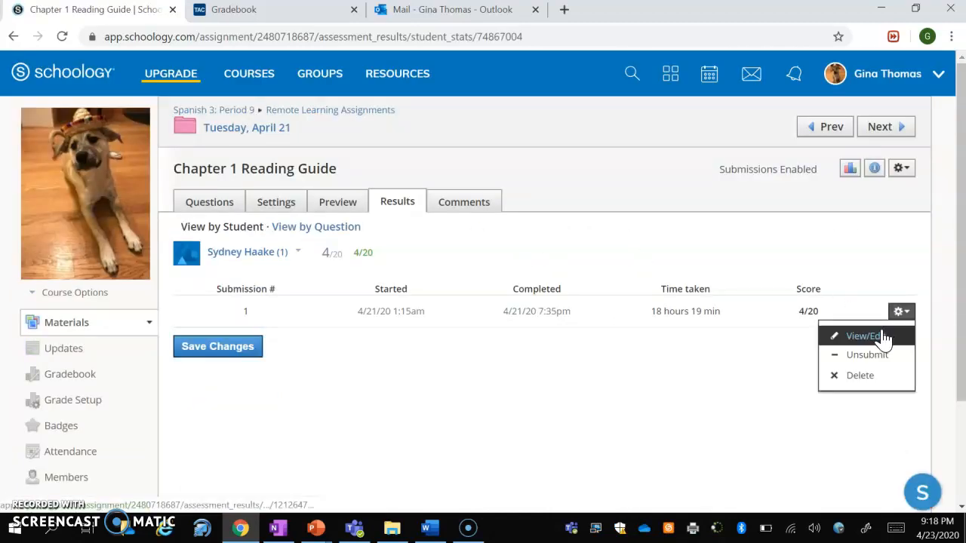
{"action": "left_click", "coordinate": [882, 337]}
- Examine the student's marked answers against the correct answers throughout the submission, and return to its start
{"action": "scroll", "coordinate": [883, 339], "scroll_direction": "down", "scroll_amount": 10}
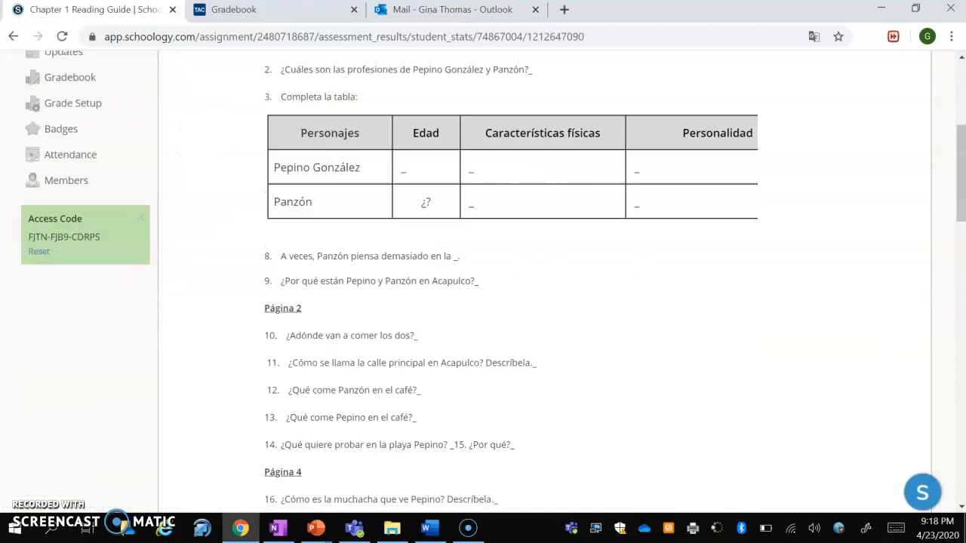
{"action": "scroll", "coordinate": [510, 282], "scroll_direction": "down", "scroll_amount": 3}
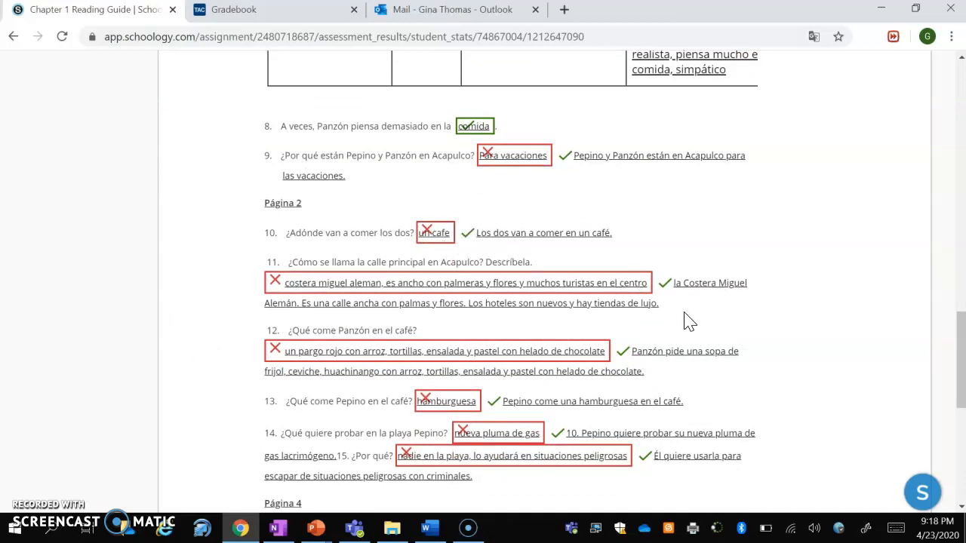
{"action": "scroll", "coordinate": [467, 346], "scroll_direction": "down", "scroll_amount": 2}
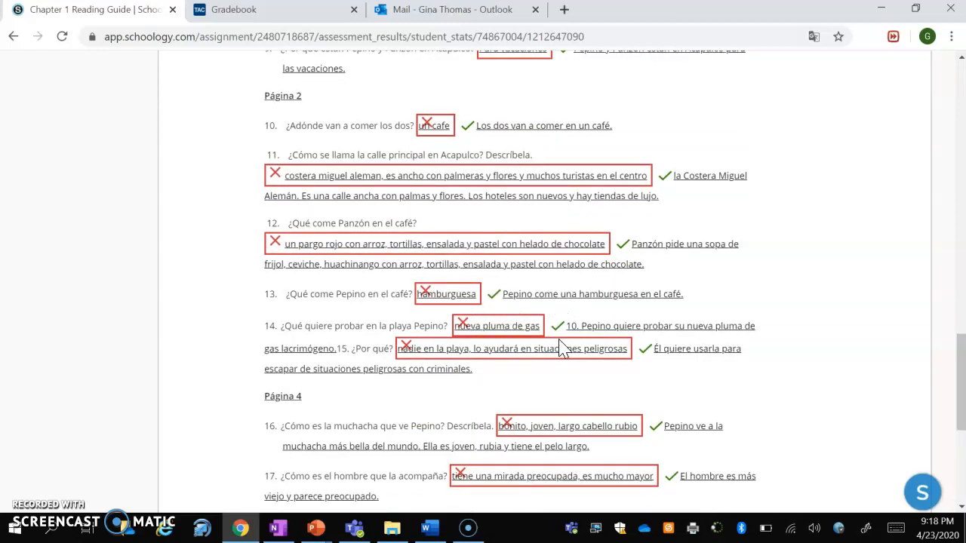
{"action": "scroll", "coordinate": [560, 347], "scroll_direction": "down", "scroll_amount": 1}
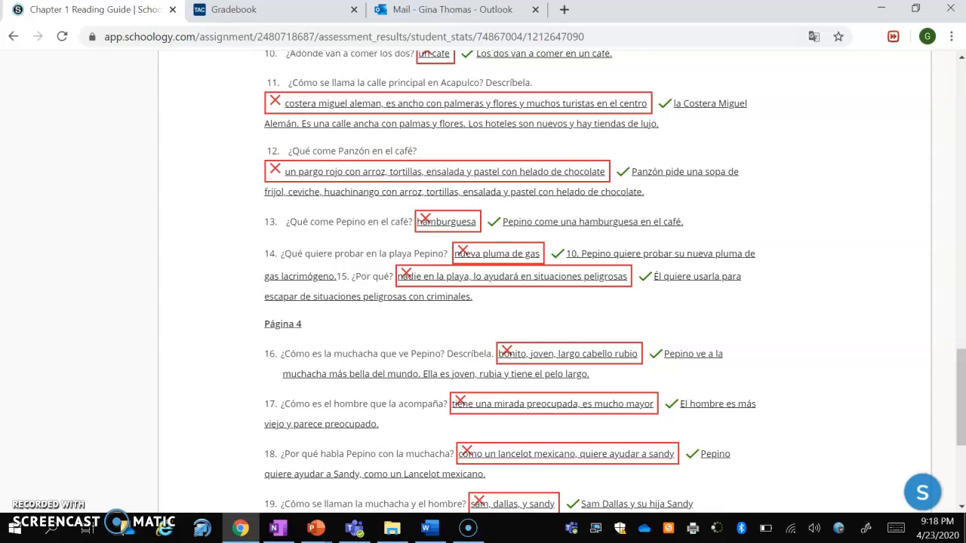
{"action": "scroll", "coordinate": [483, 279], "scroll_direction": "down", "scroll_amount": 1}
{"action": "scroll", "coordinate": [483, 279], "scroll_direction": "down", "scroll_amount": 2}
{"action": "scroll", "coordinate": [482, 279], "scroll_direction": "up", "scroll_amount": 10}
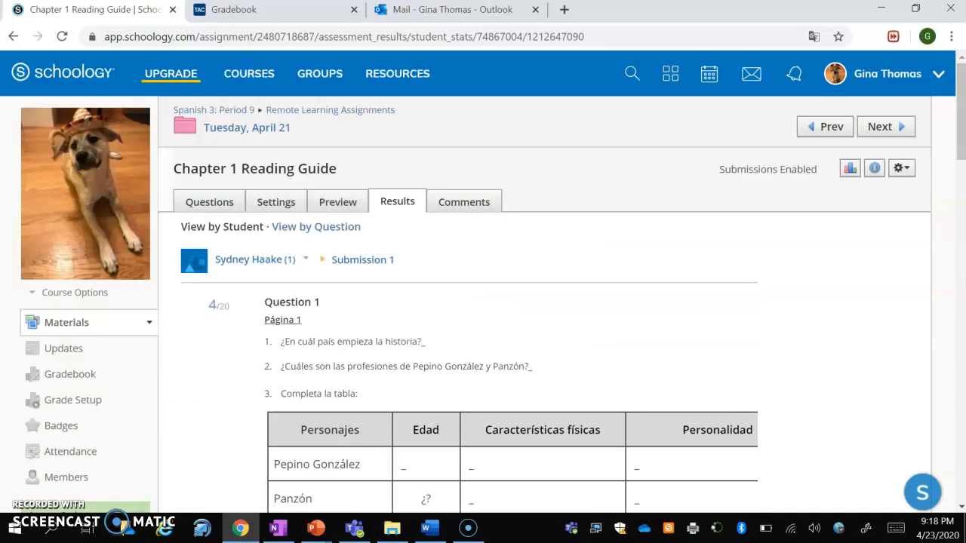